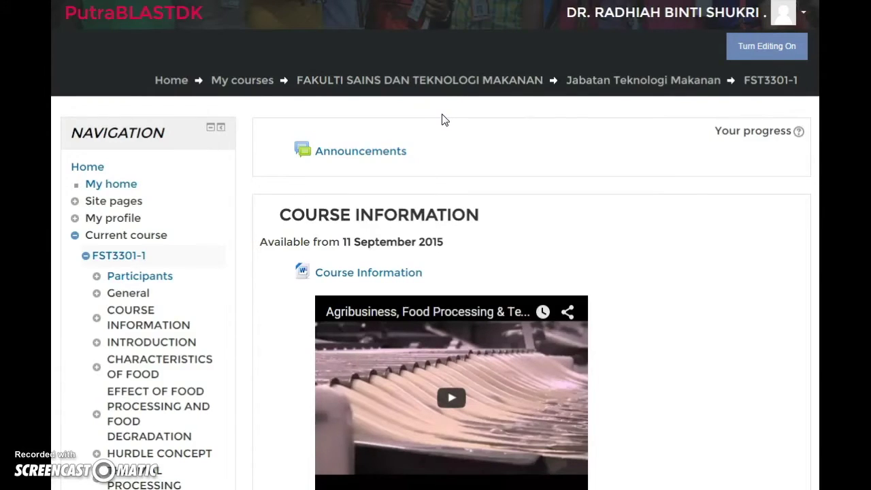
# Look through the course page down to the embedded Ice breaking Padlet and read the students' introduction posts
pyautogui.click(576, 32)
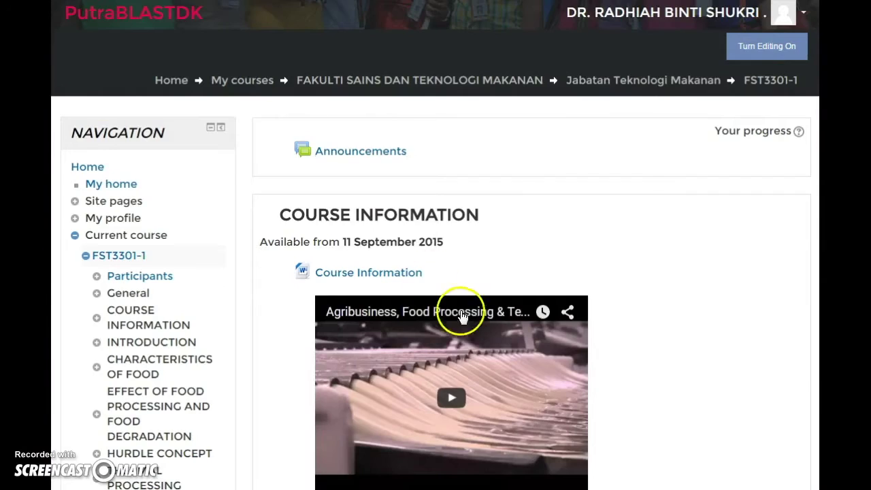
pyautogui.scroll(-4, 463, 306)
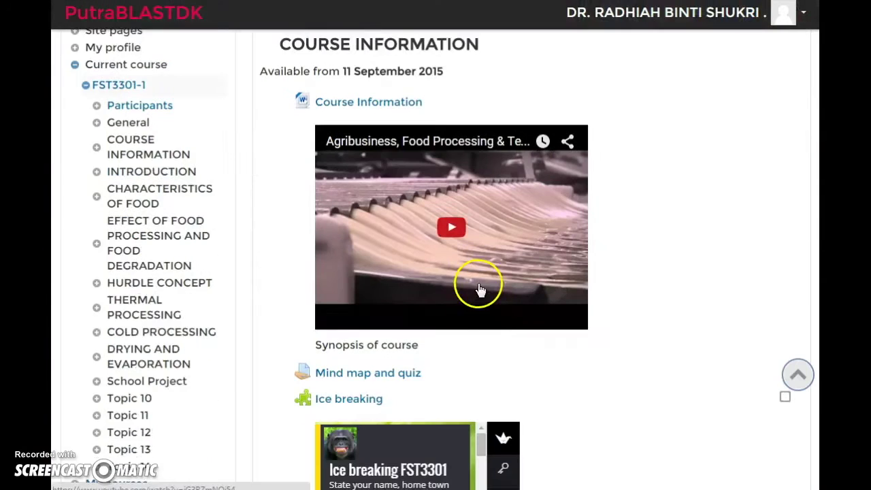
pyautogui.scroll(-2, 478, 288)
pyautogui.scroll(-2, 480, 288)
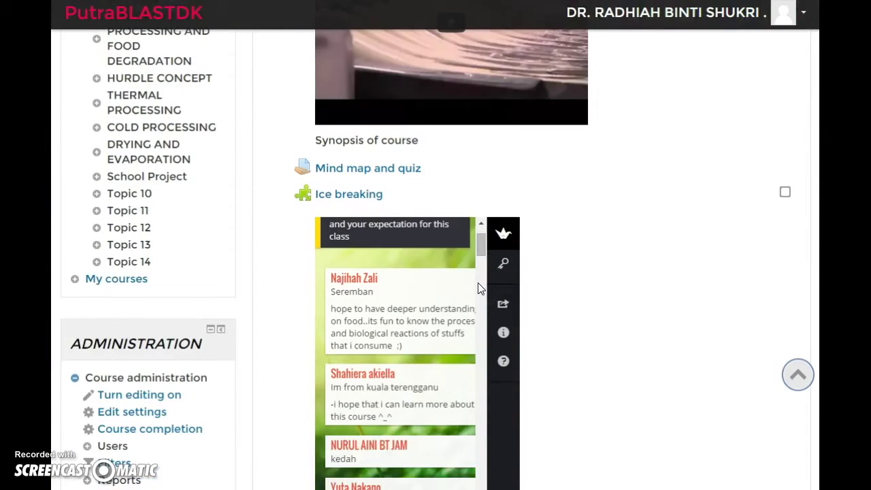
pyautogui.scroll(-1, 552, 286)
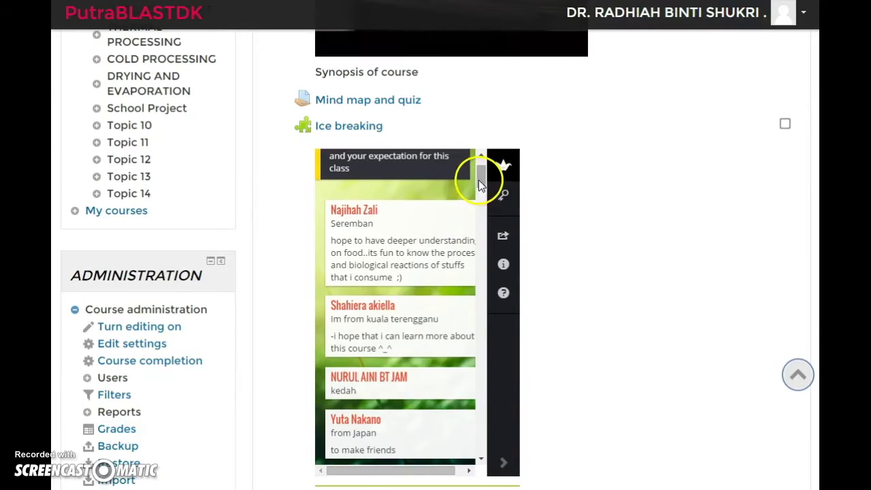
pyautogui.moveTo(478, 180); pyautogui.dragTo(482, 437)
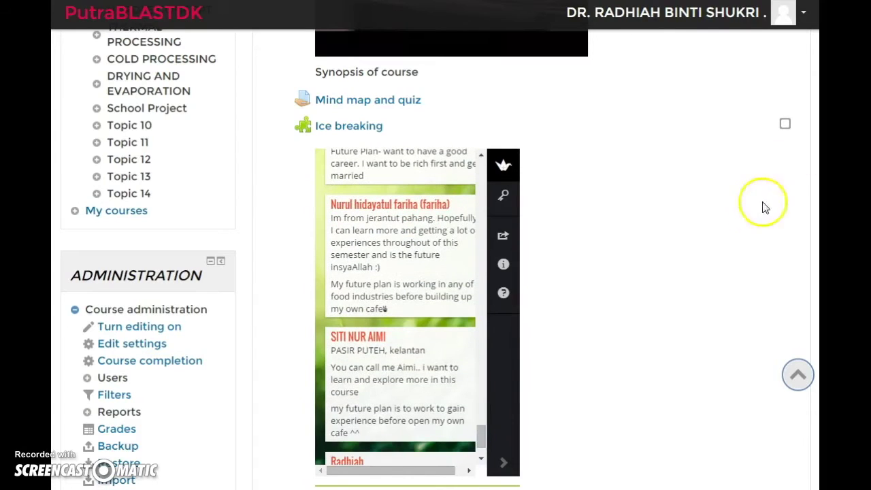
# Find the School Project section of the course page and read the posts in its progress Padlet
pyautogui.scroll(-20, 386, 310)
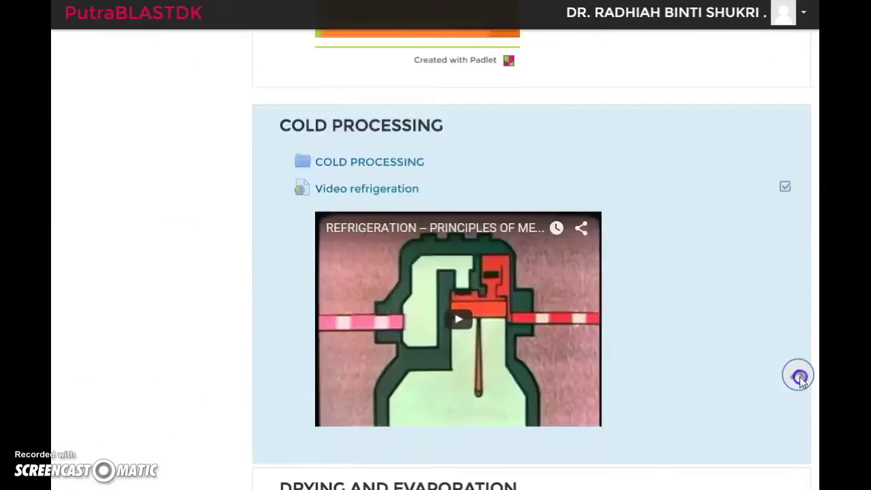
pyautogui.scroll(8, 813, 443)
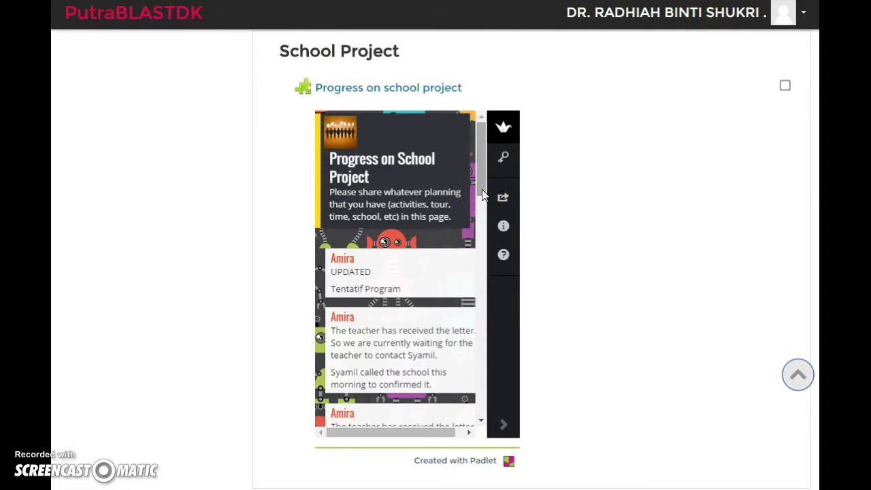
pyautogui.moveTo(482, 195); pyautogui.dragTo(485, 267)
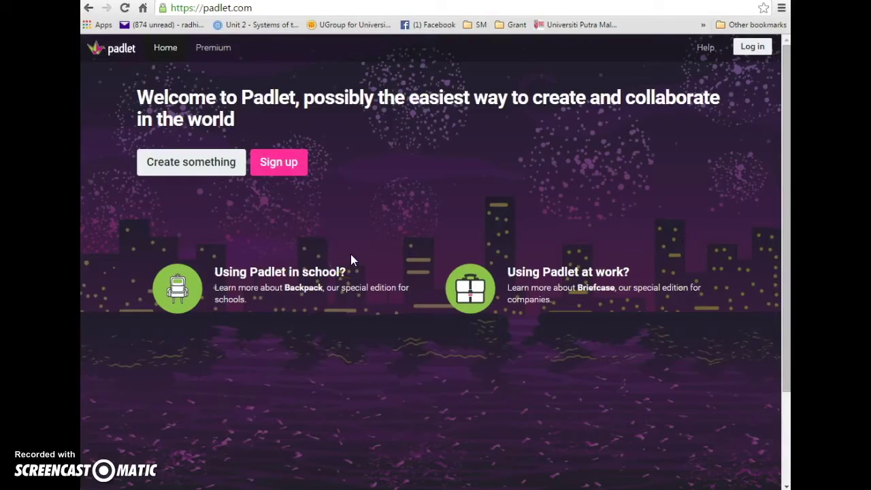
# Sign up for Padlet with Google, choosing the Putra Blast account
pyautogui.click(288, 170)
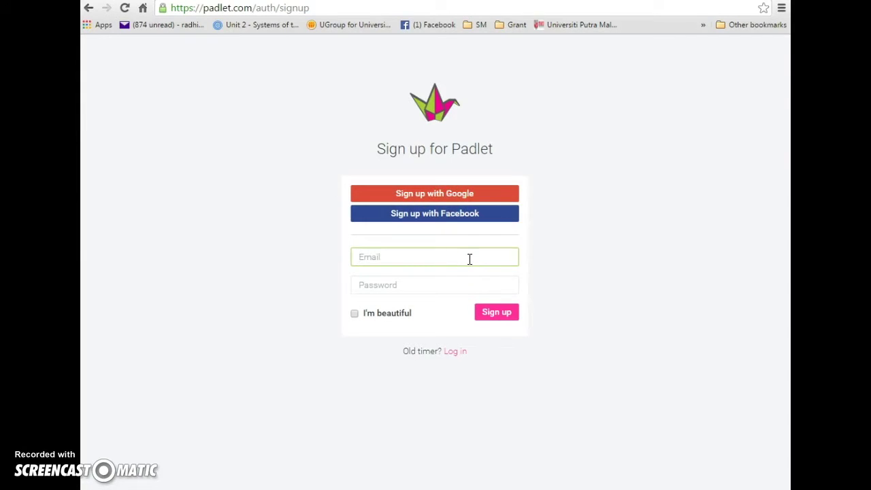
pyautogui.click(425, 194)
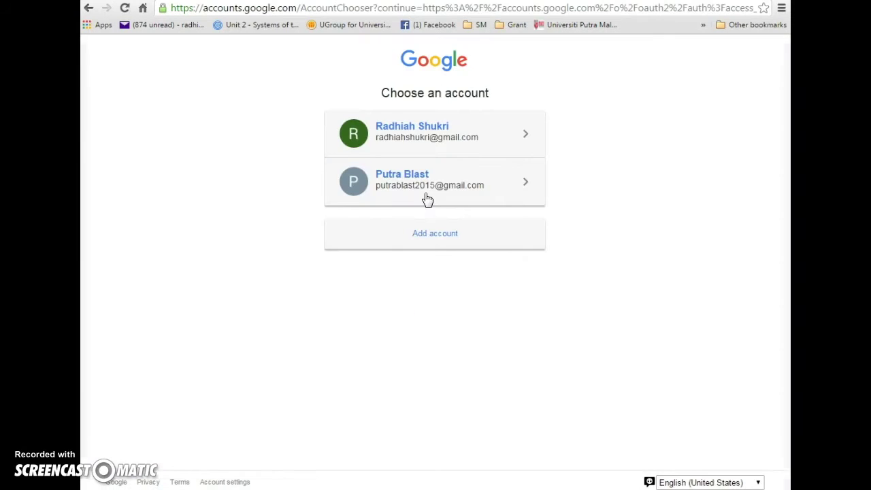
pyautogui.click(417, 191)
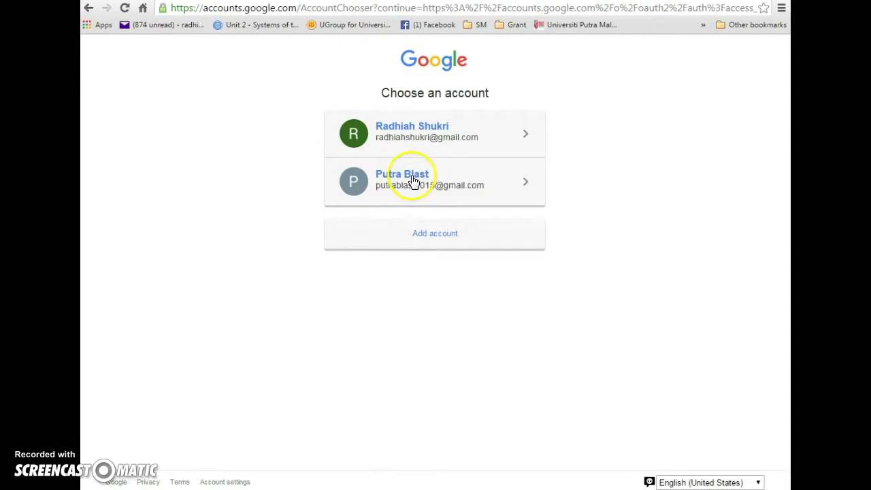
pyautogui.click(413, 178)
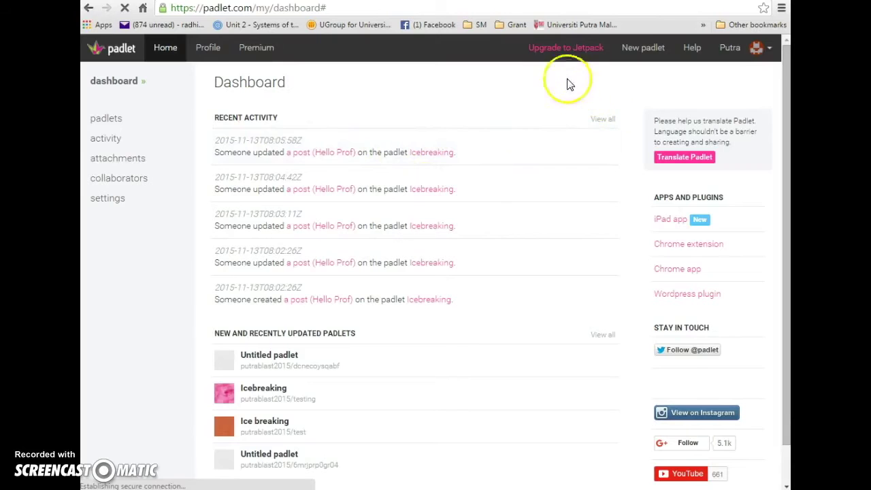
# Create a new padlet and set its portrait to the chimpanzee image in the basic settings
pyautogui.click(644, 49)
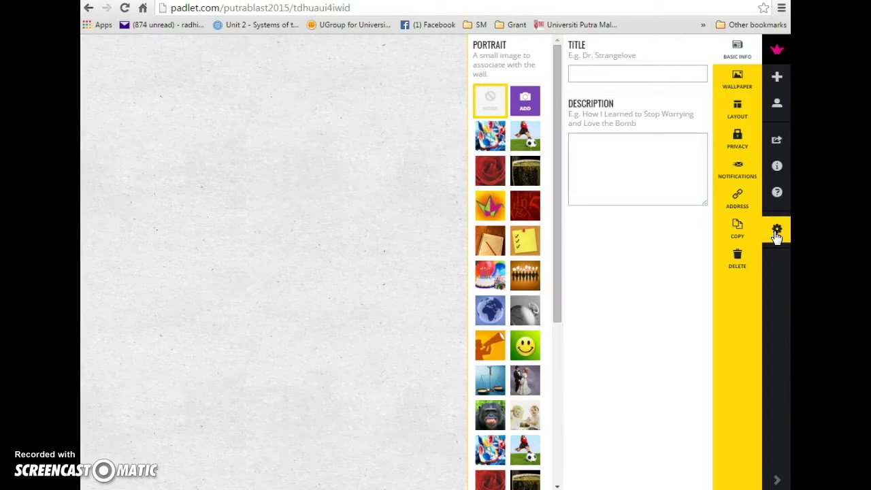
pyautogui.click(777, 234)
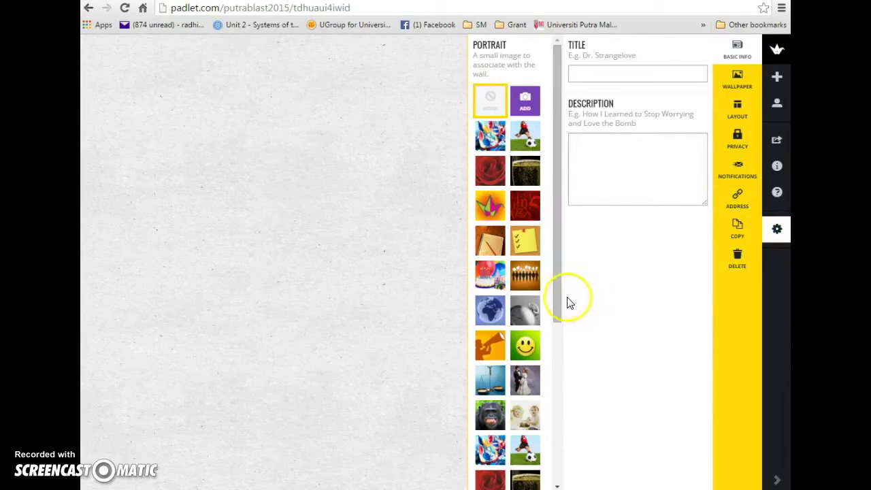
pyautogui.moveTo(558, 300)
pyautogui.mouseDown()
pyautogui.moveTo(549, 479)
pyautogui.moveTo(564, 393)
pyautogui.moveTo(572, 235)
pyautogui.moveTo(559, 235)
pyautogui.moveTo(540, 302)
pyautogui.mouseUp()
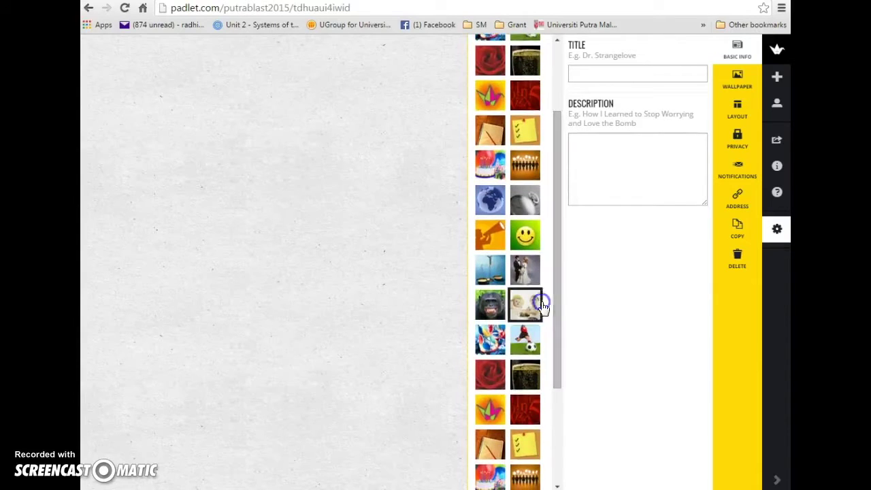
pyautogui.click(489, 312)
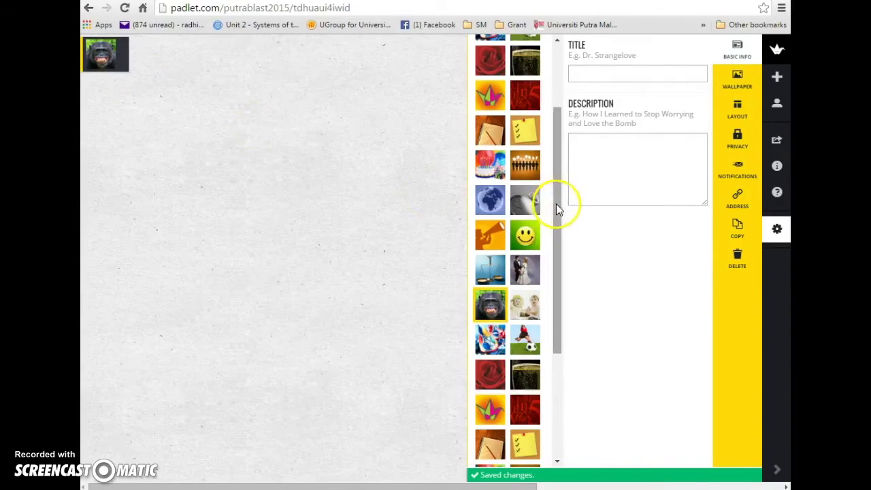
pyautogui.moveTo(557, 203); pyautogui.dragTo(563, 136)
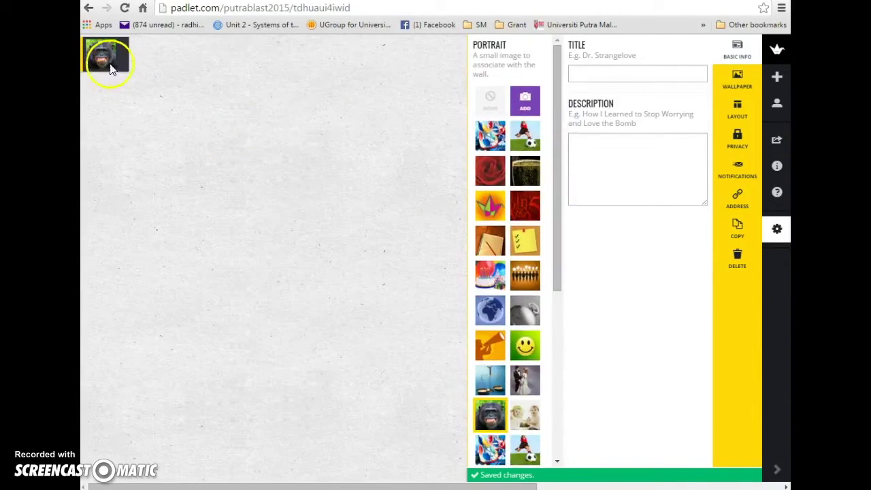
# Title the new padlet "Icebreaking"
pyautogui.click(582, 72)
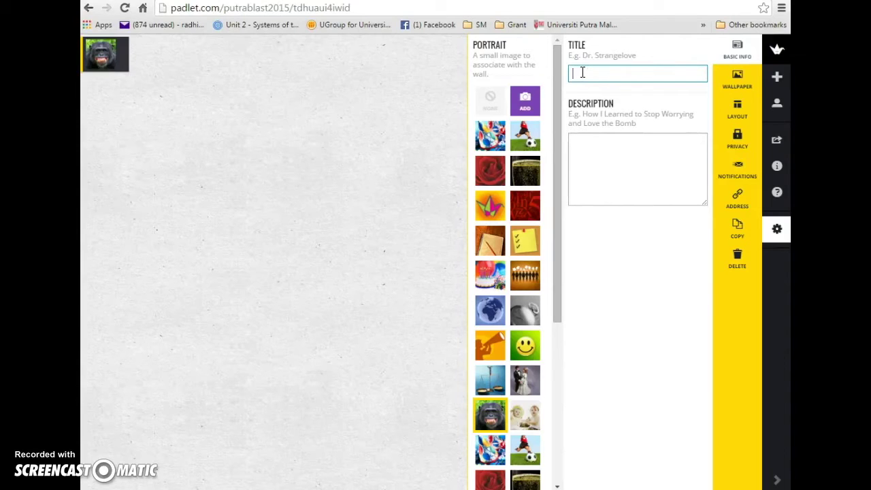
pyautogui.write('Icebreaki')
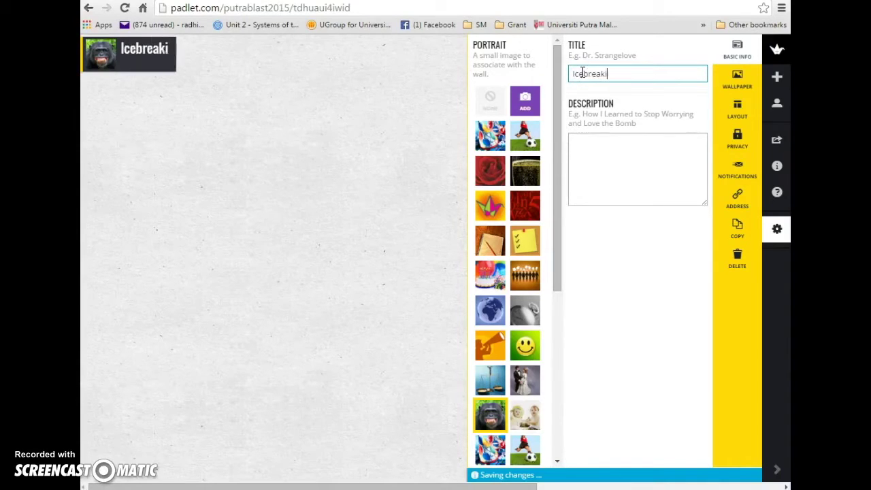
pyautogui.write('ng')
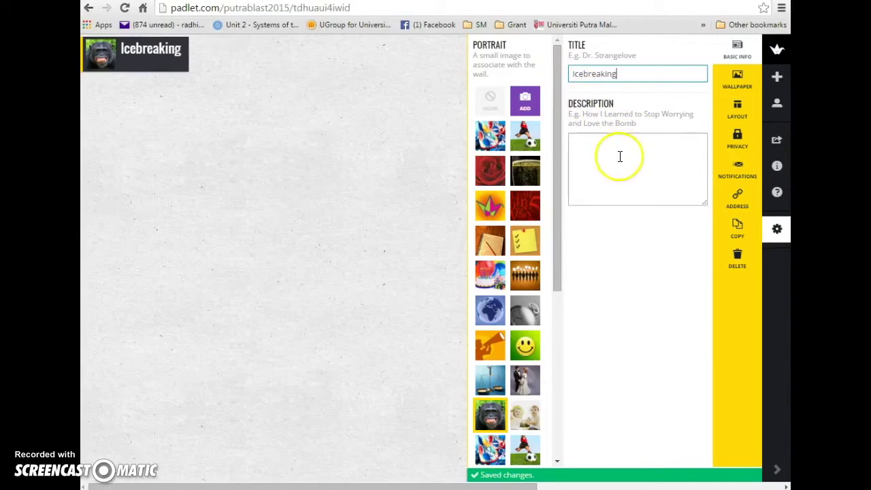
# Enter the padlet description "Introduce your name, hometown and what's your future plan....."
pyautogui.click(623, 157)
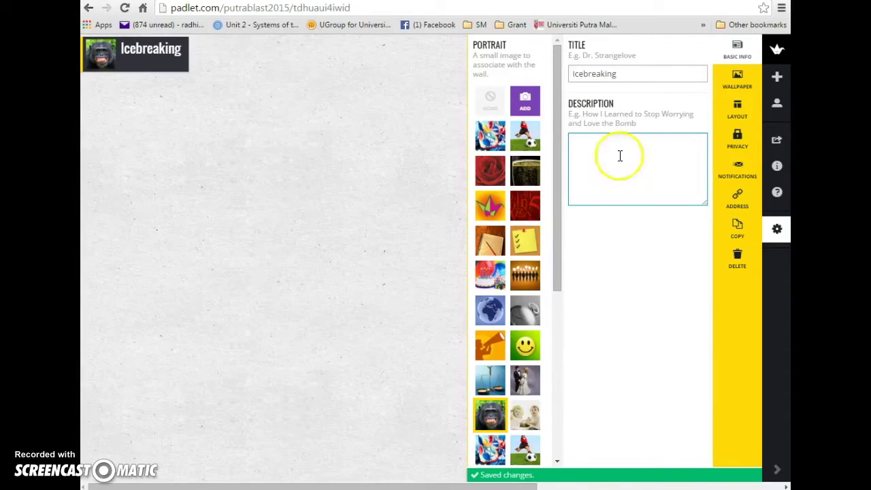
pyautogui.click(577, 144)
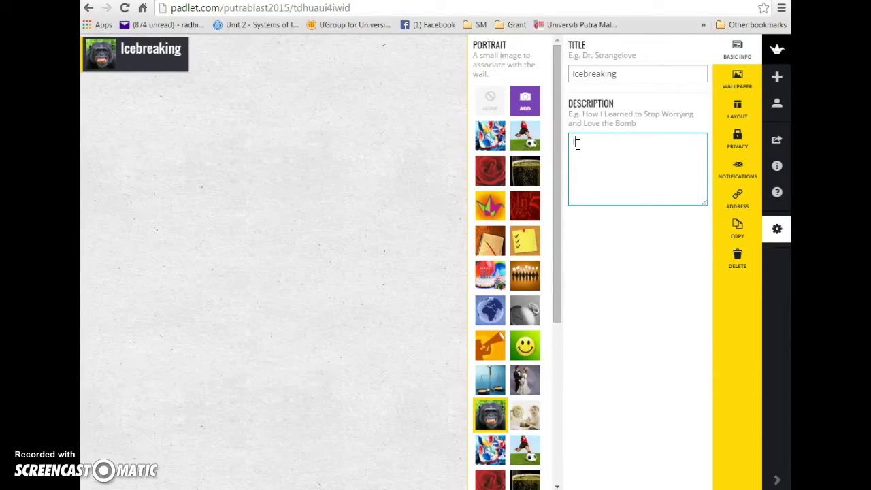
pyautogui.write('Introduce')
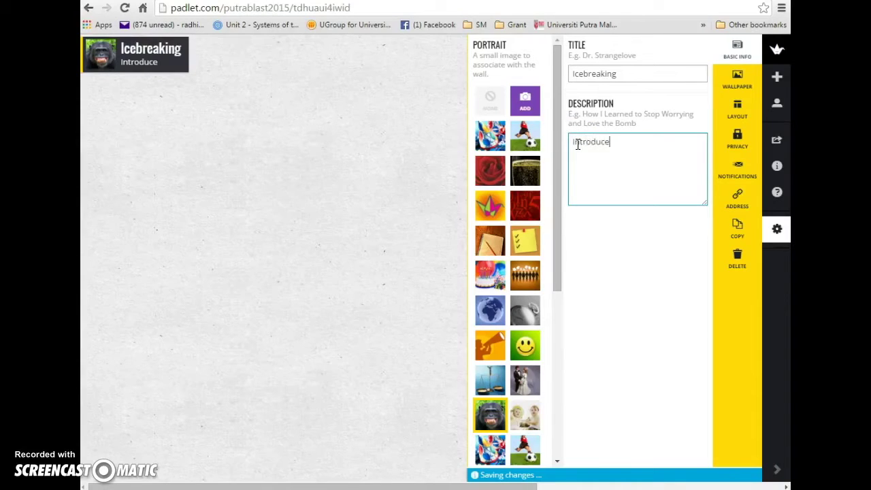
pyautogui.write(' your name')
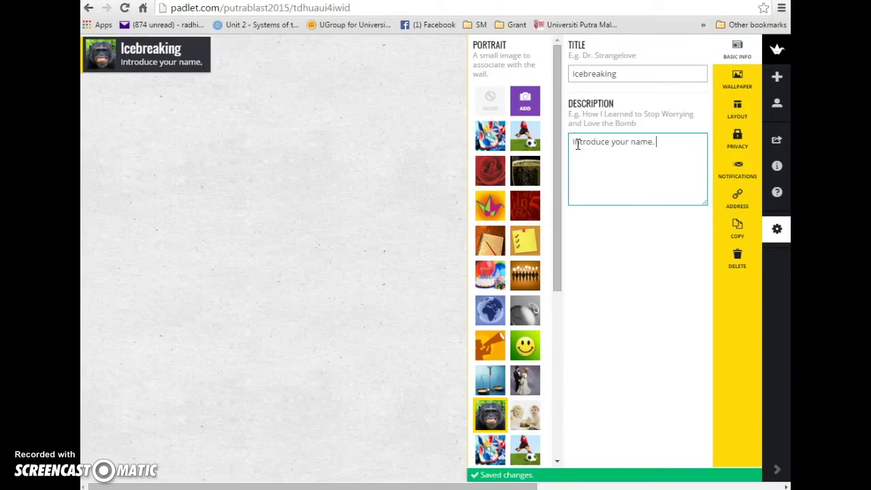
pyautogui.write(', hometo')
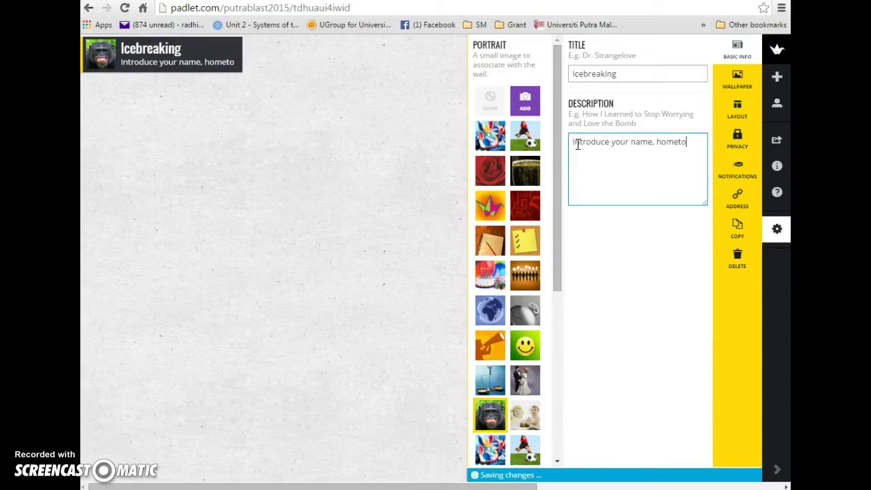
pyautogui.write('wn and what')
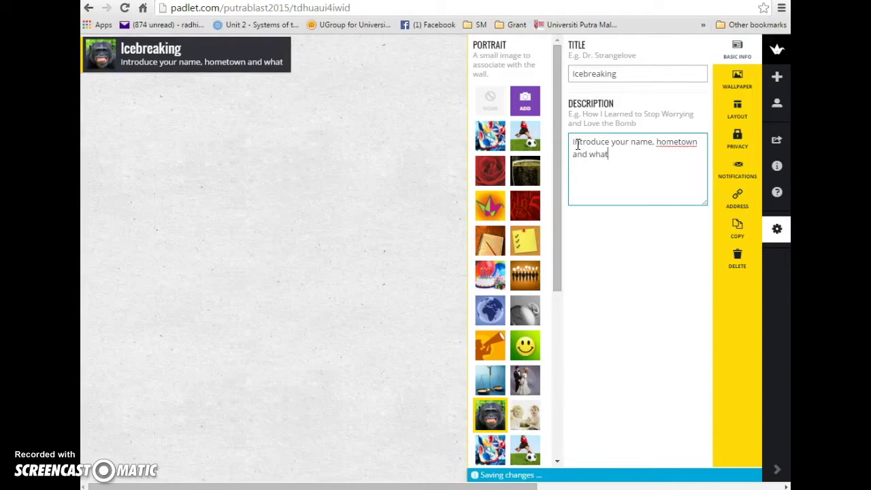
pyautogui.write("'s your")
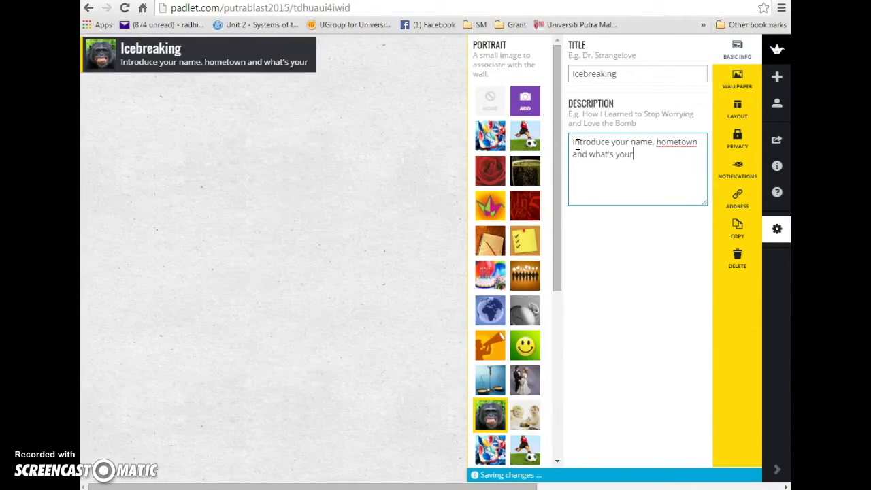
pyautogui.write(' future plan')
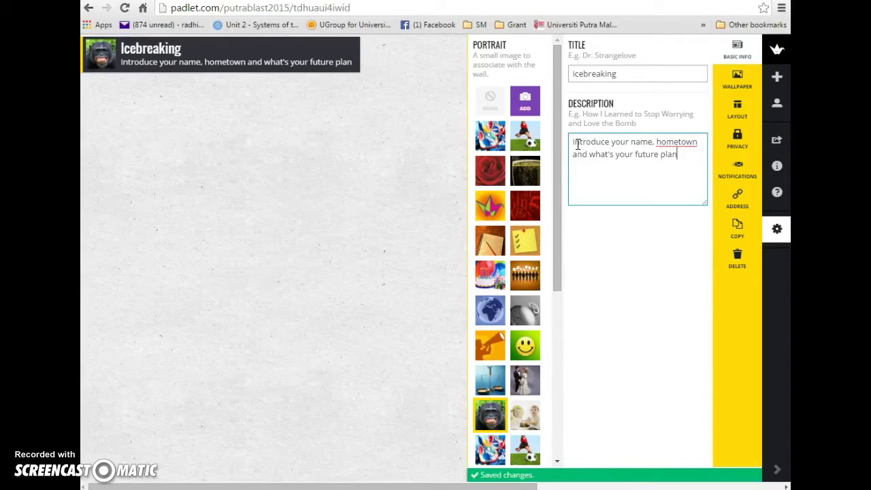
pyautogui.write('....')
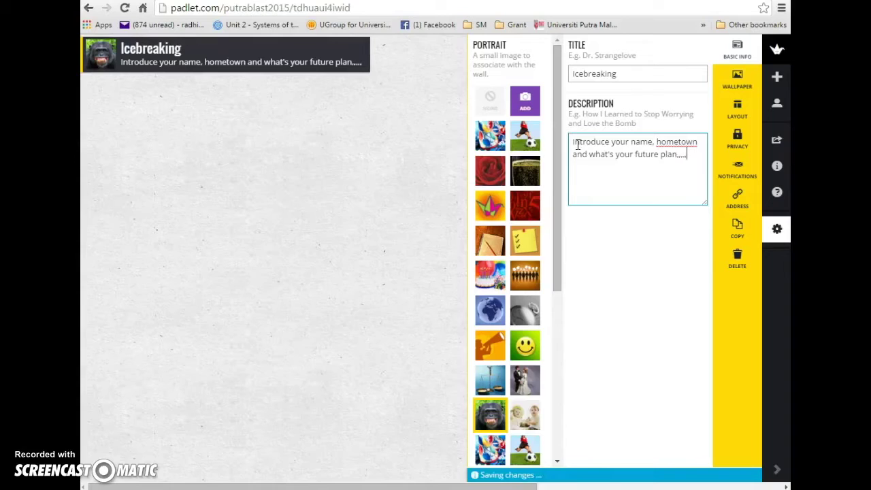
pyautogui.press('BackSpace')
pyautogui.press('BackSpace')
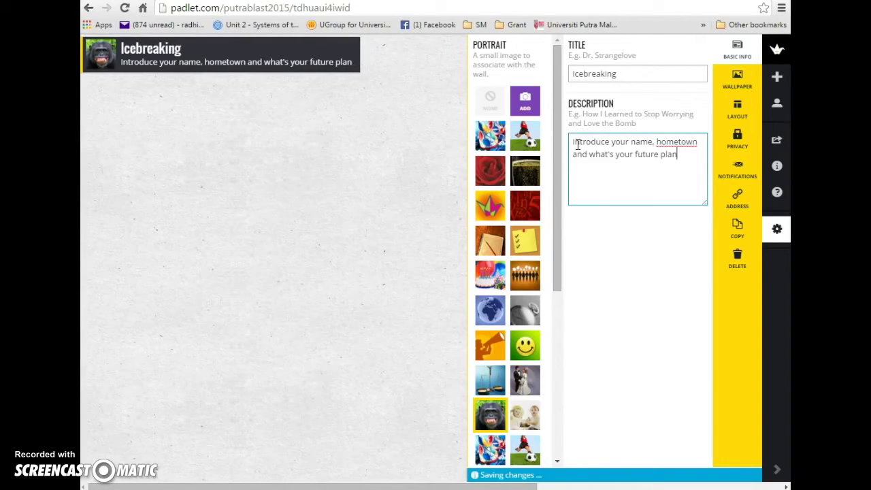
pyautogui.write('.....')
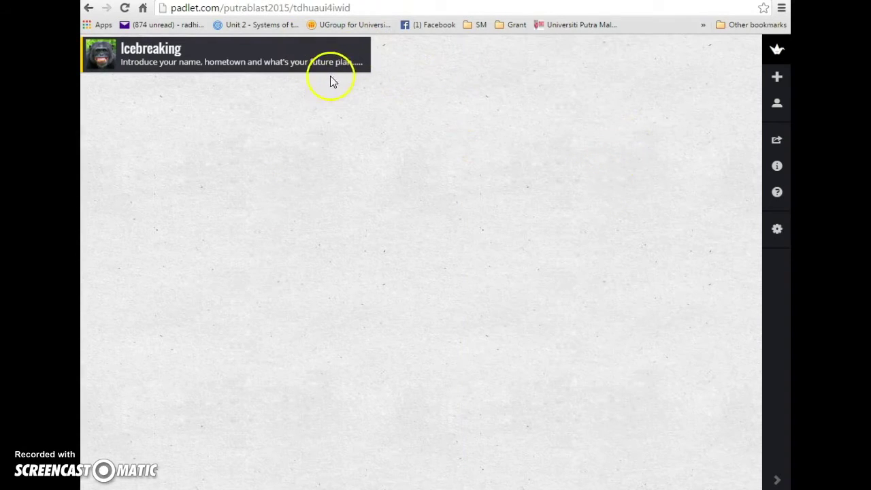
# Set the padlet's wallpaper to Sky in its settings
pyautogui.click(778, 230)
pyautogui.click(686, 317)
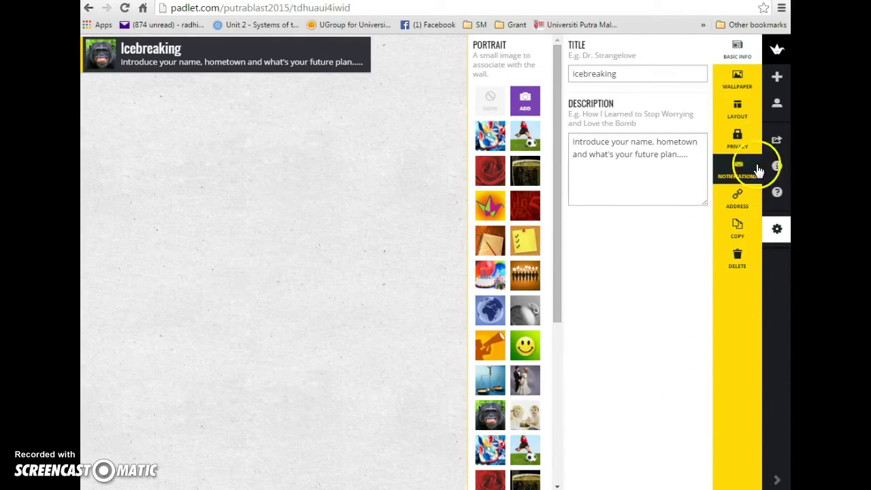
pyautogui.click(736, 83)
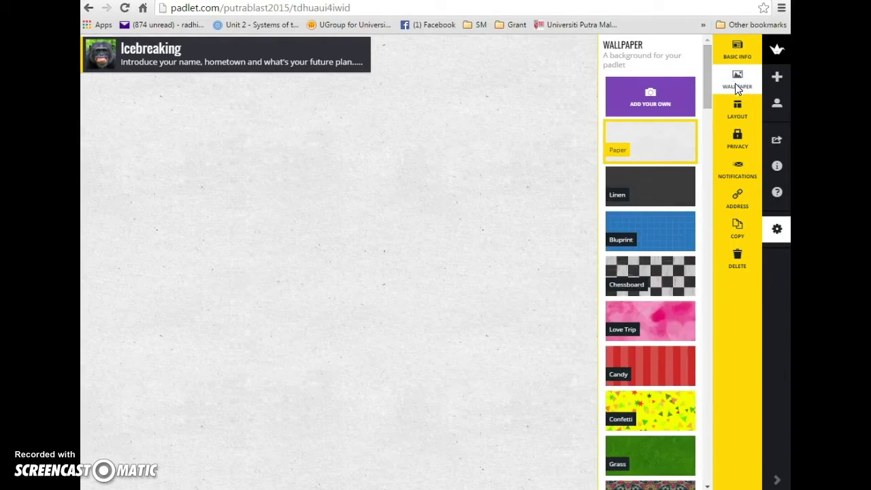
pyautogui.click(736, 50)
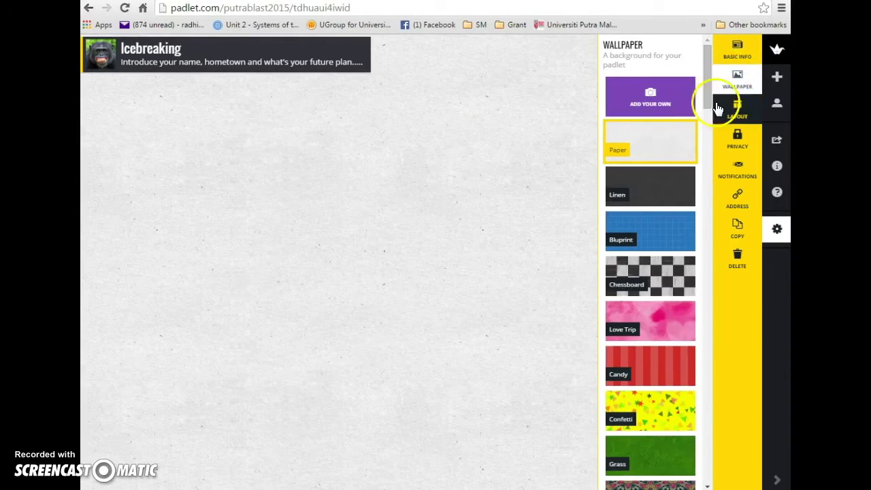
pyautogui.moveTo(711, 95); pyautogui.dragTo(678, 246)
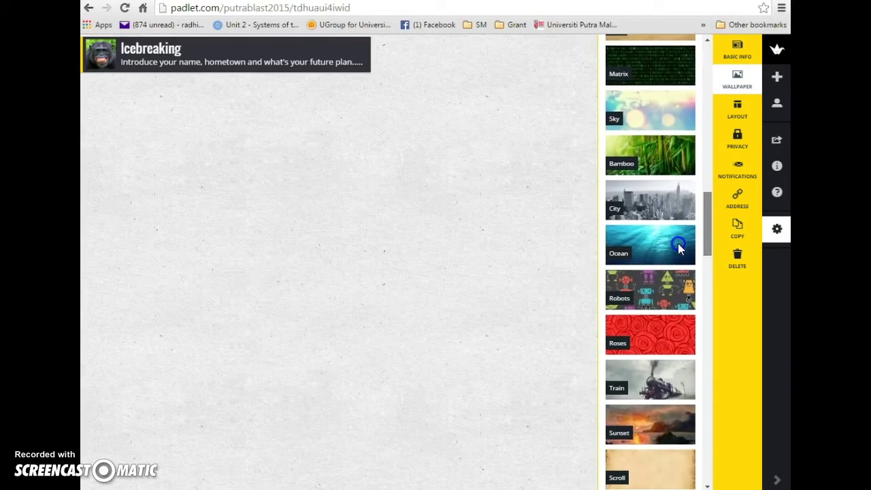
pyautogui.click(649, 121)
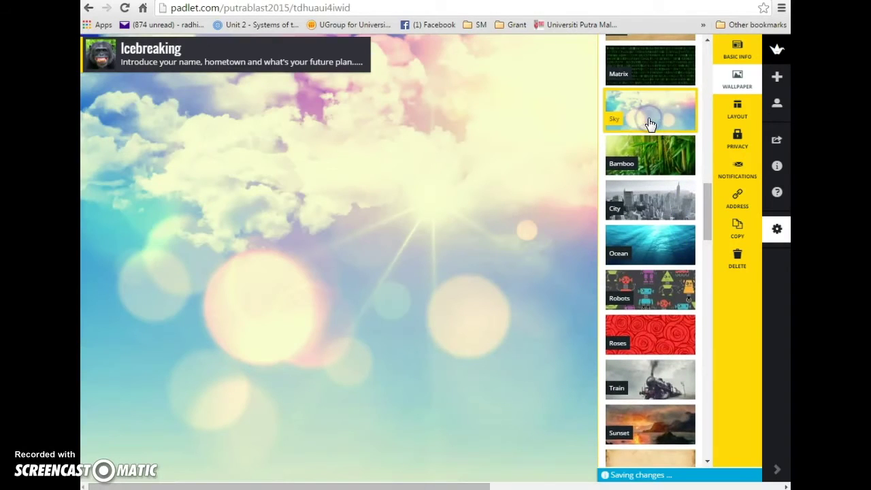
pyautogui.click(415, 203)
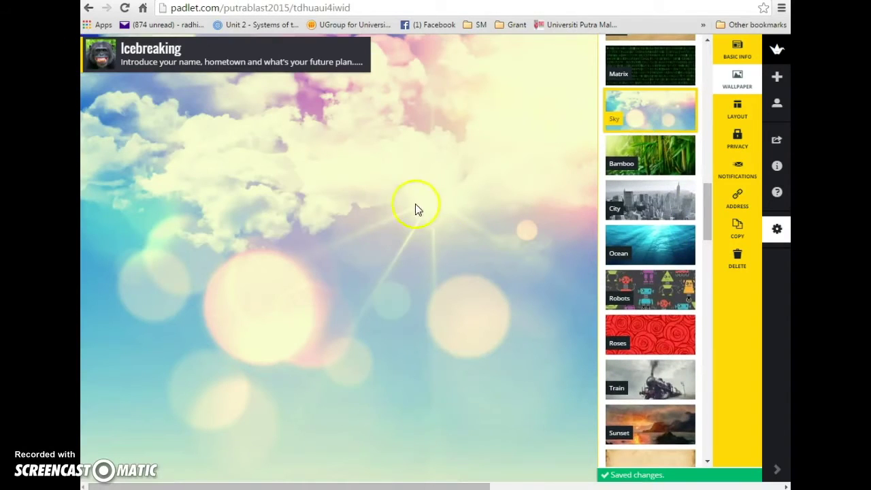
pyautogui.moveTo(708, 212); pyautogui.dragTo(708, 62)
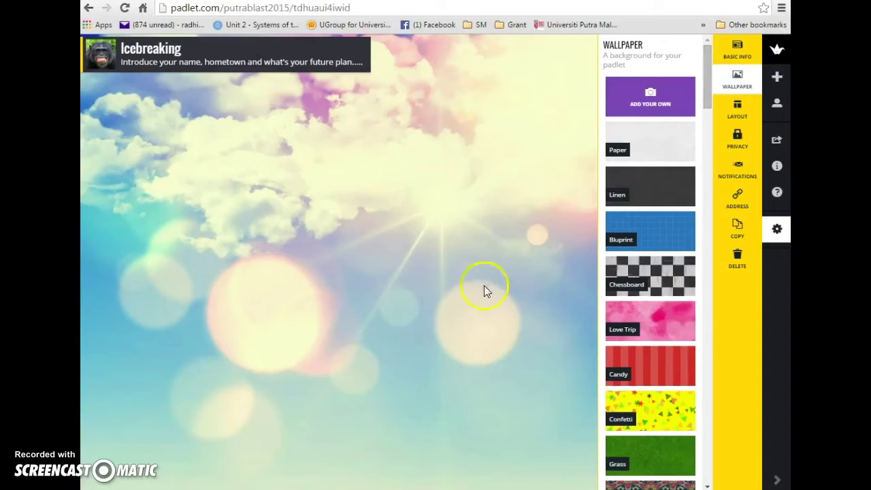
# Try the Stream and Grid layouts for the padlet's posts and settle on Stream
pyautogui.click(738, 112)
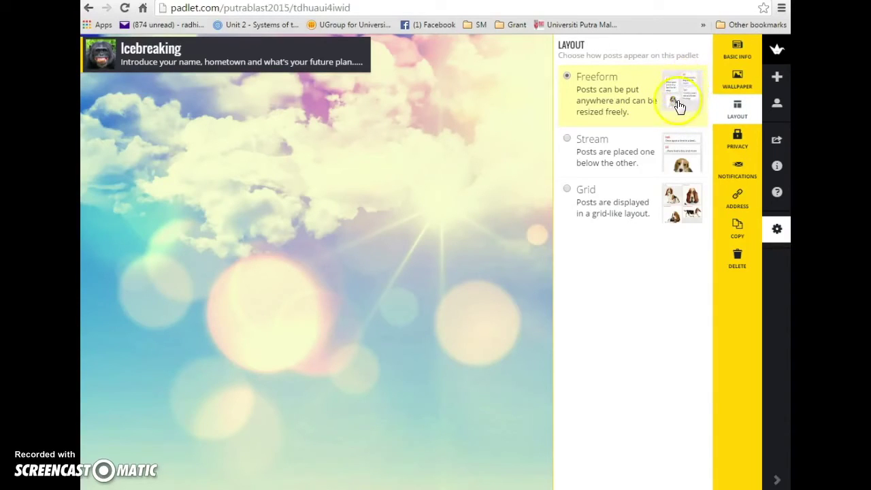
pyautogui.click(566, 140)
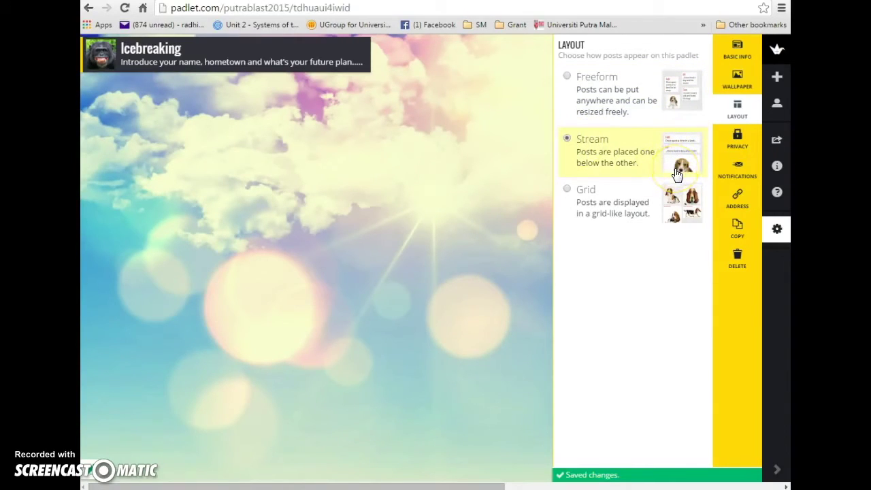
pyautogui.click(568, 190)
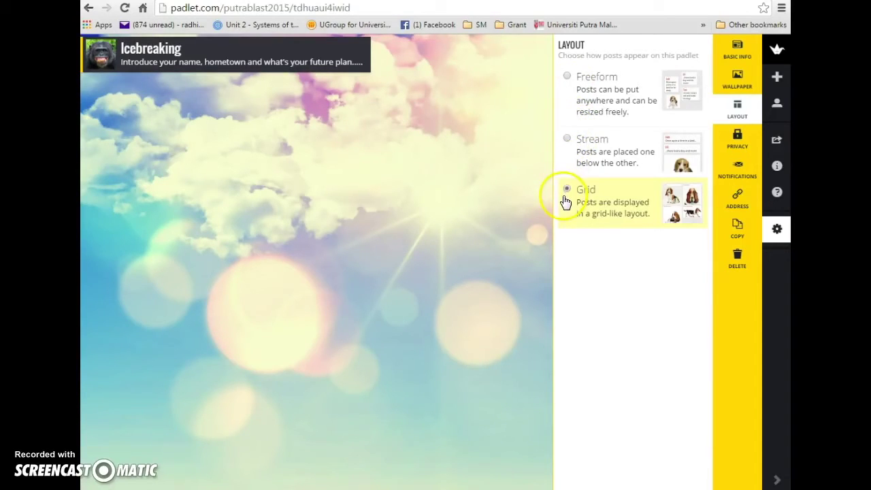
pyautogui.click(567, 140)
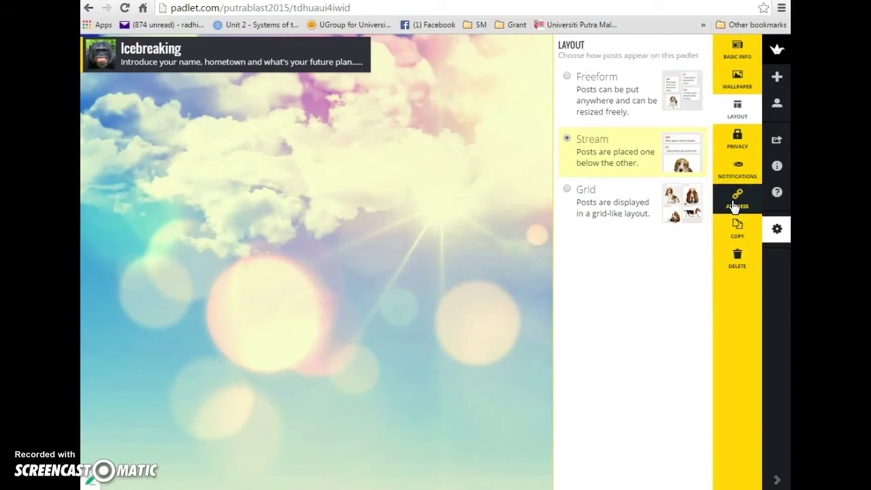
# Examine the padlet's current address in the address settings and the ending of the browser URL
pyautogui.click(736, 201)
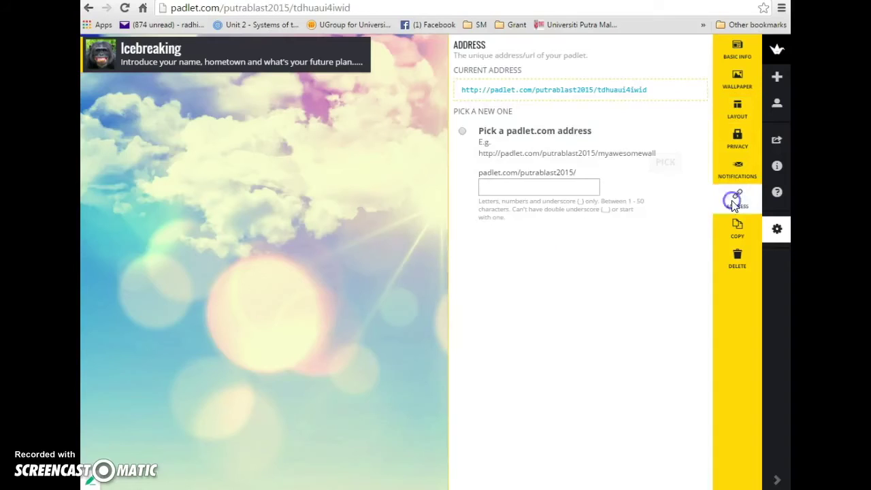
pyautogui.click(352, 6)
pyautogui.moveTo(352, 7); pyautogui.dragTo(295, 7)
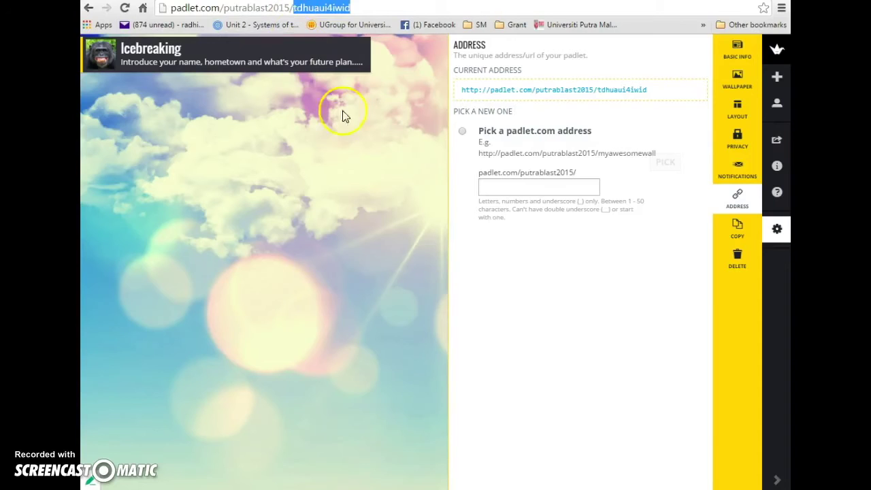
pyautogui.click(331, 142)
pyautogui.click(656, 133)
# Change the ending of the padlet's address to "icebreaking" and close the settings
pyautogui.click(778, 229)
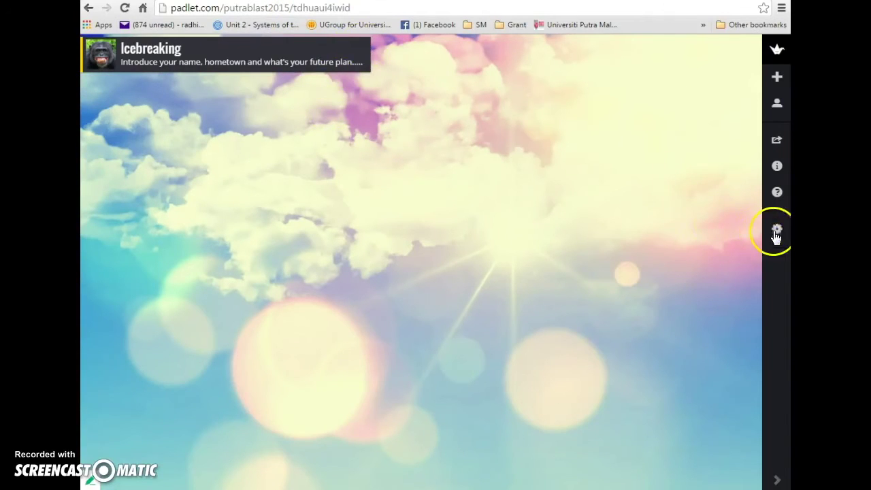
pyautogui.click(738, 201)
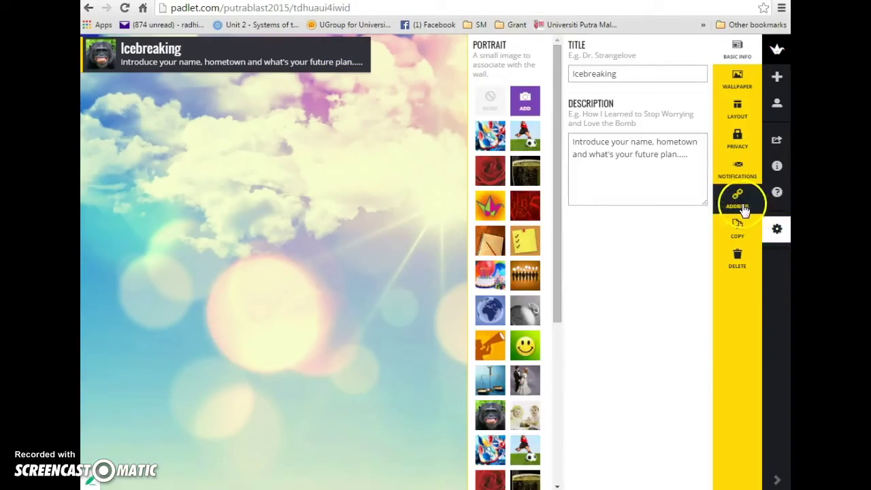
pyautogui.click(739, 204)
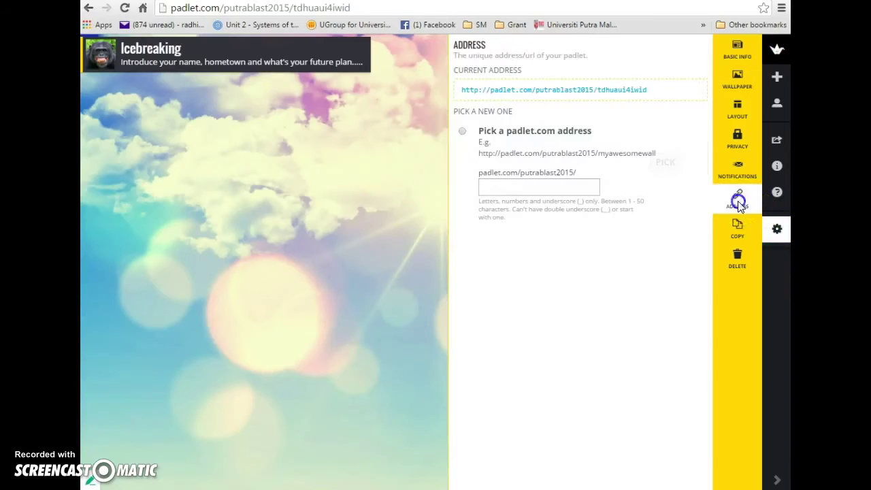
pyautogui.click(463, 136)
pyautogui.click(488, 188)
pyautogui.click(488, 189)
pyautogui.write('icrbeaking')
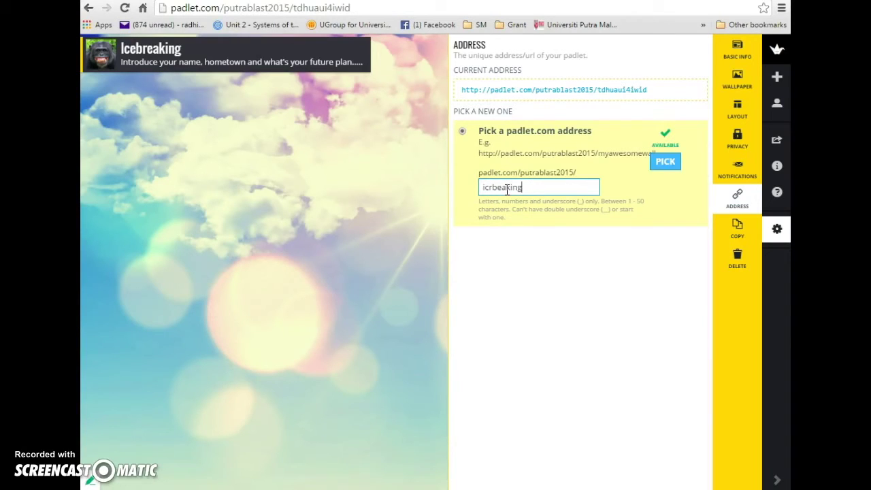
pyautogui.click(491, 188)
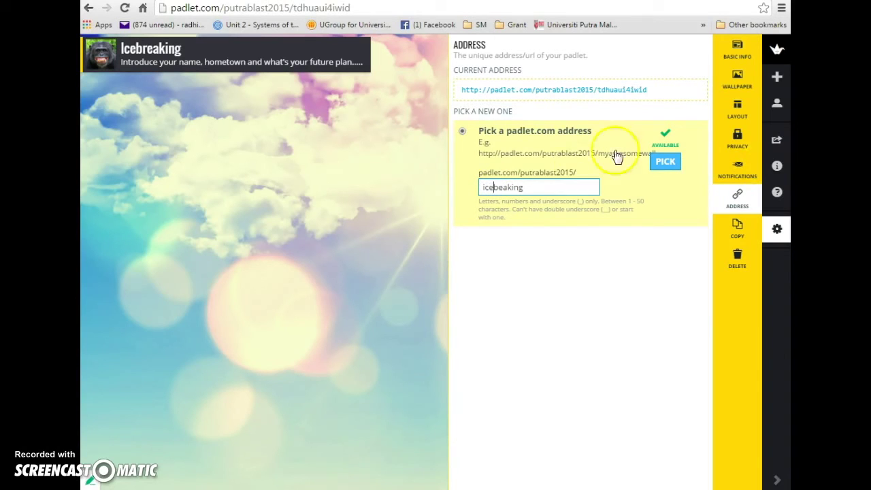
pyautogui.click(499, 190)
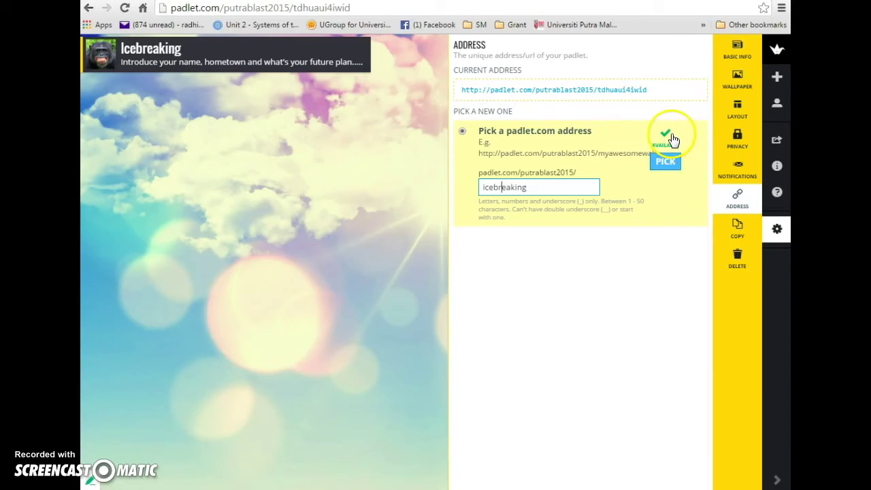
pyautogui.click(502, 186)
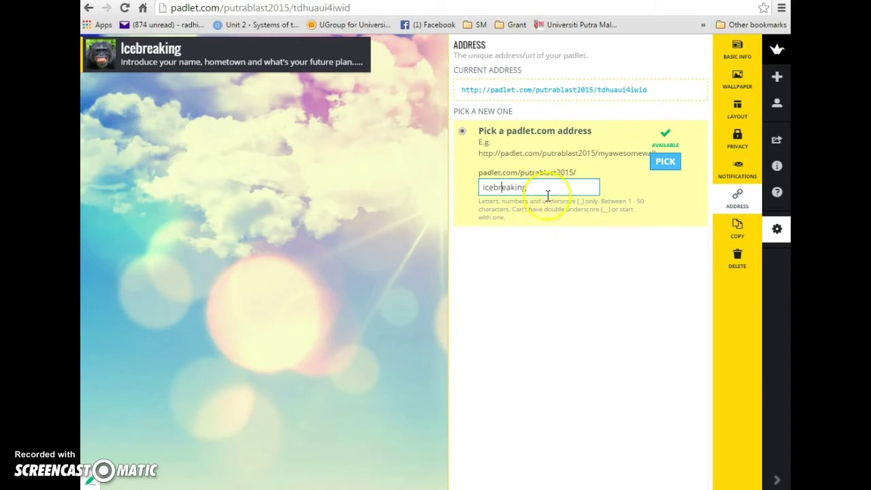
pyautogui.click(664, 164)
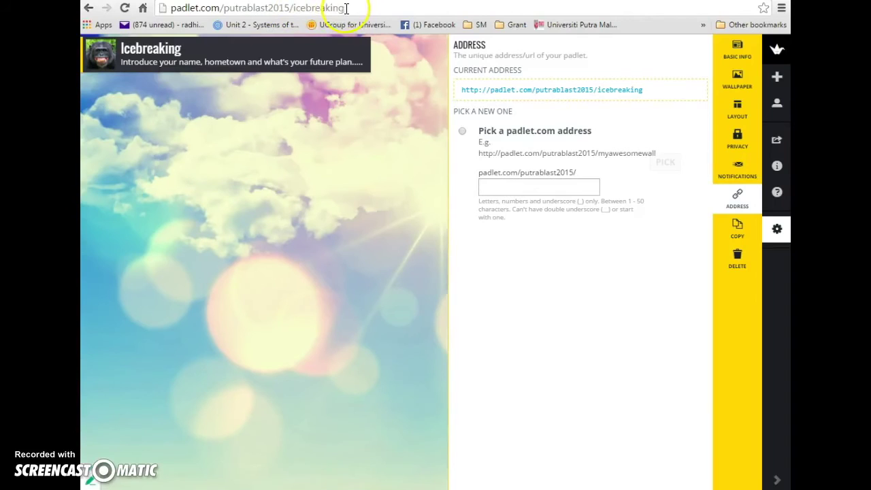
pyautogui.click(425, 316)
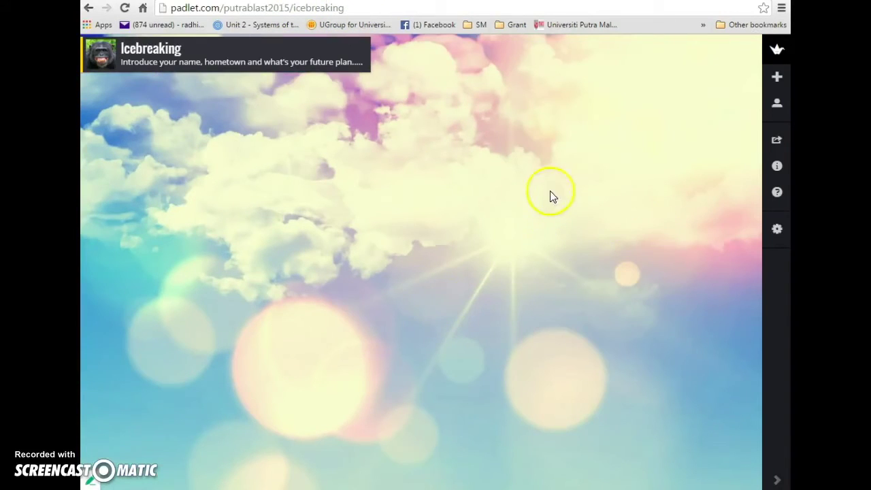
# Add a post to the padlet with a first name as title and "gjhdhkljsajlsdf" as text
pyautogui.doubleClick(121, 107)
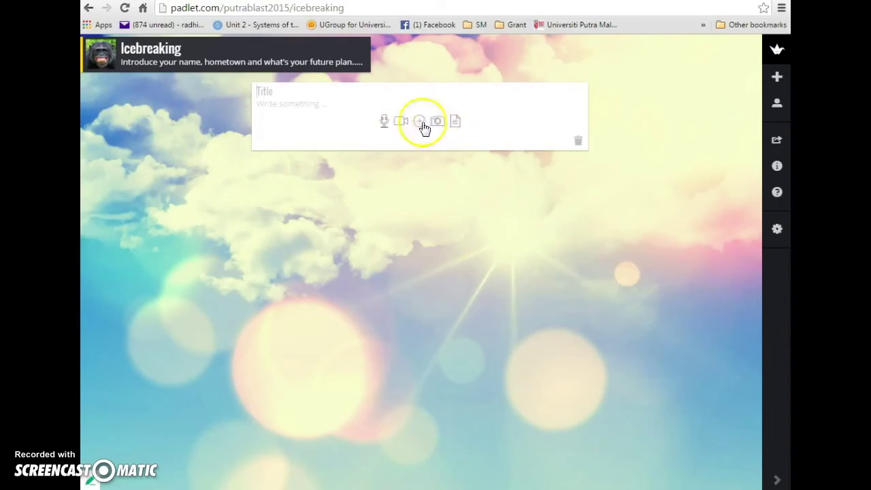
pyautogui.click(266, 108)
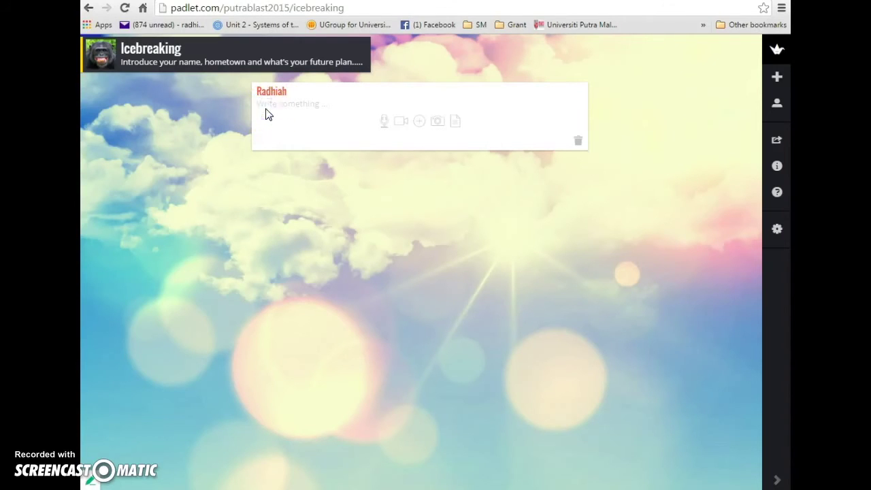
pyautogui.write('ghd')
pyautogui.click(342, 103)
pyautogui.click(345, 134)
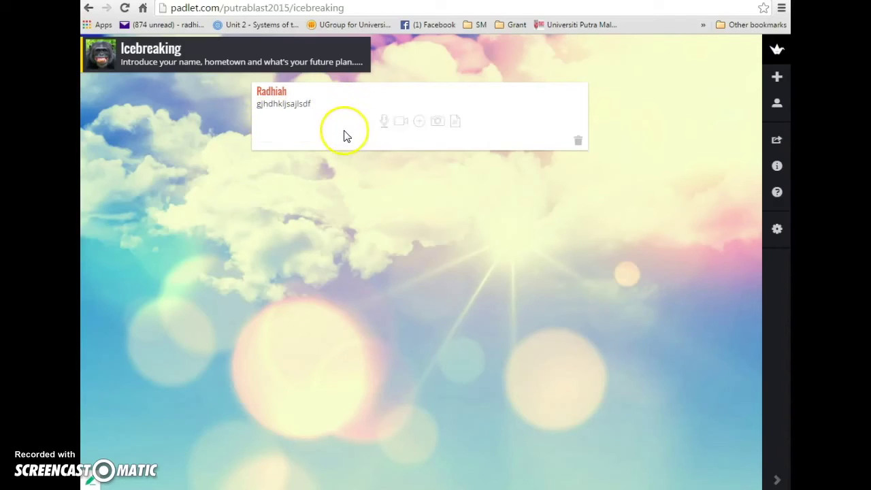
# Look at the post's attachment options and finish the post without attaching anything
pyautogui.click(384, 125)
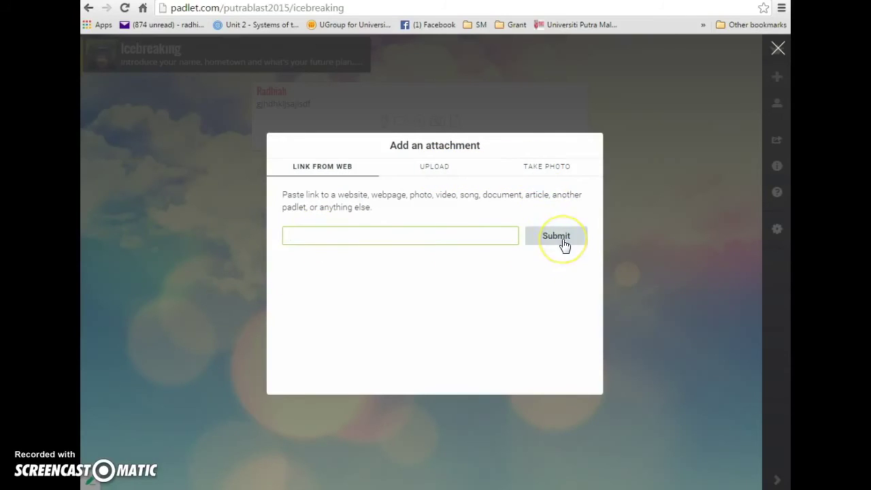
pyautogui.click(778, 49)
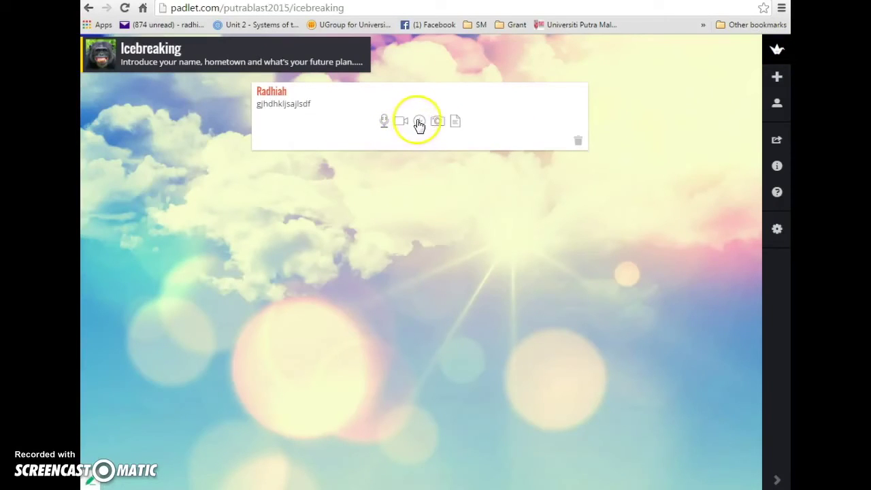
pyautogui.click(455, 123)
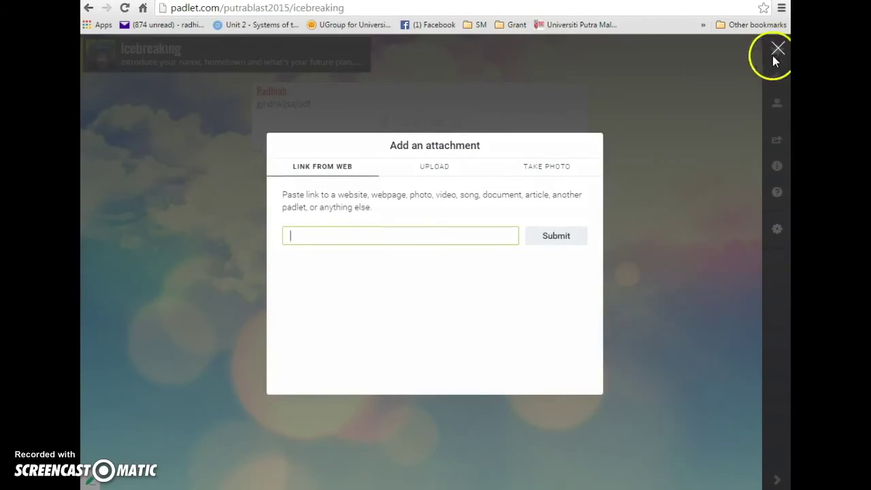
pyautogui.click(777, 49)
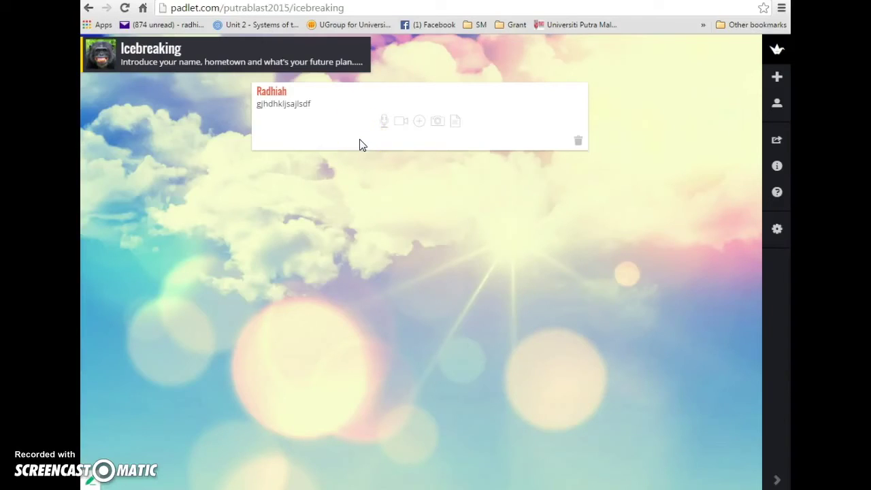
pyautogui.click(482, 233)
pyautogui.click(482, 233)
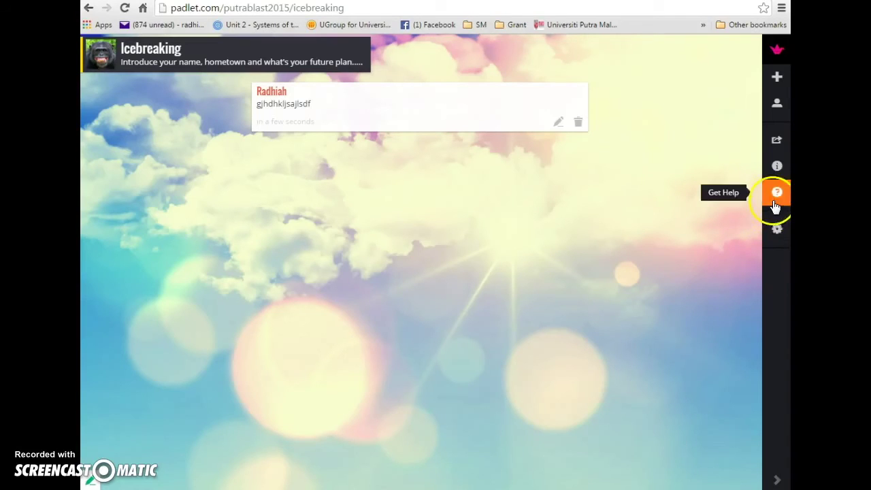
# Copy the padlet's embed code for a blog or website from the sharing options
pyautogui.click(778, 146)
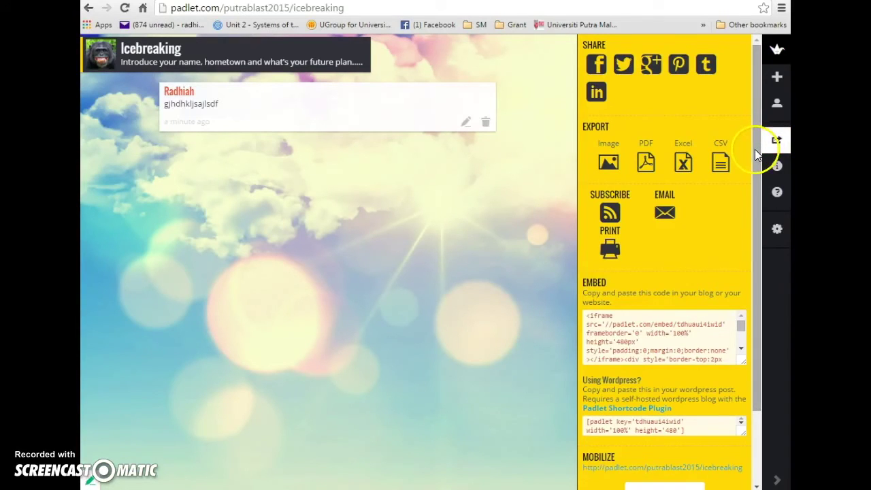
pyautogui.moveTo(756, 152); pyautogui.dragTo(755, 231)
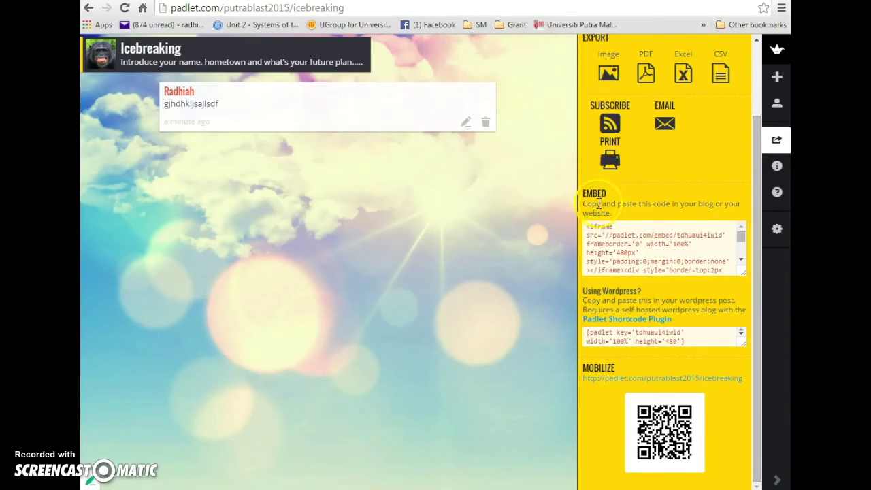
pyautogui.click(587, 229)
pyautogui.hotkey('ctrl', 'c')
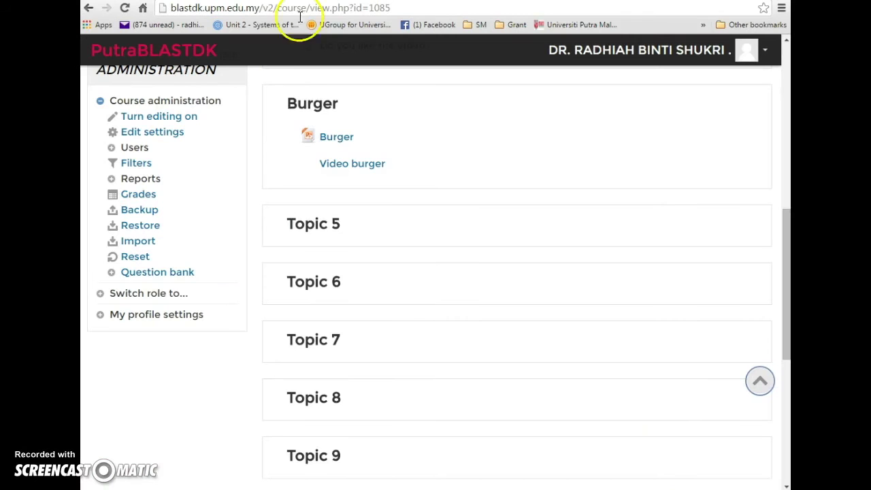
# Switch to the PutraBLAST course page and turn on course editing
pyautogui.click(173, 118)
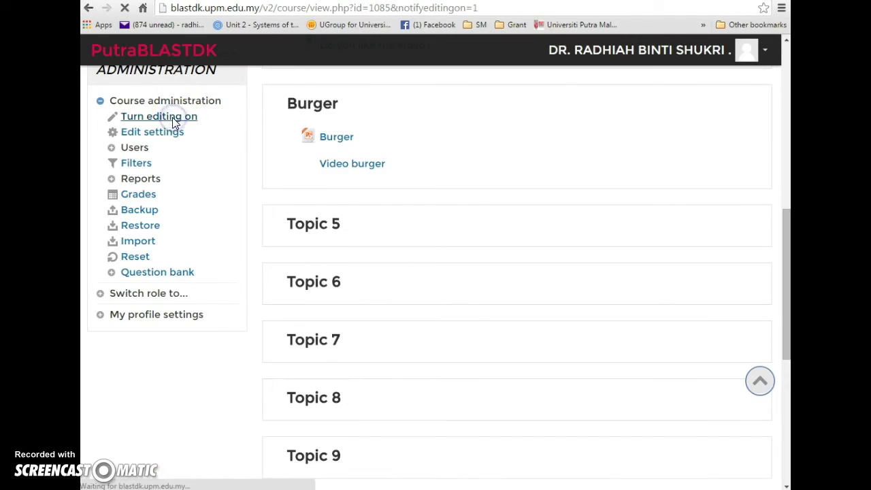
pyautogui.scroll(-10, 688, 417)
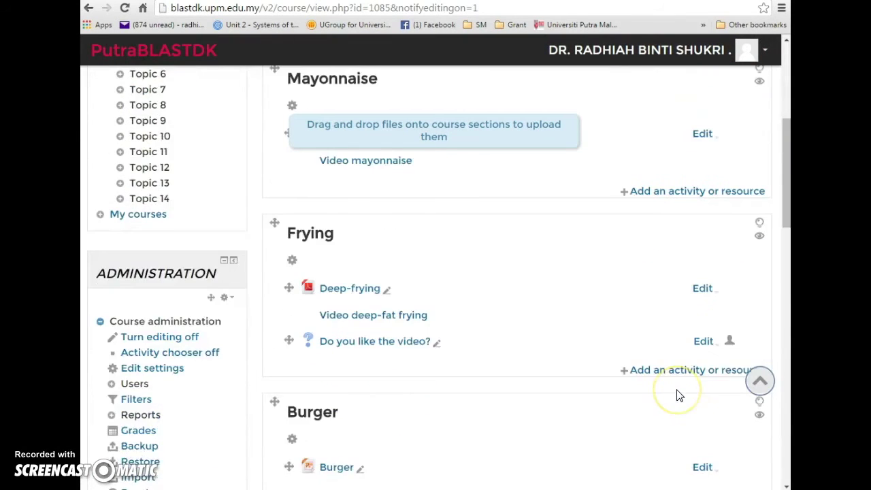
# Add an External tool activity to Topic 5 of the course
pyautogui.scroll(-1, 678, 395)
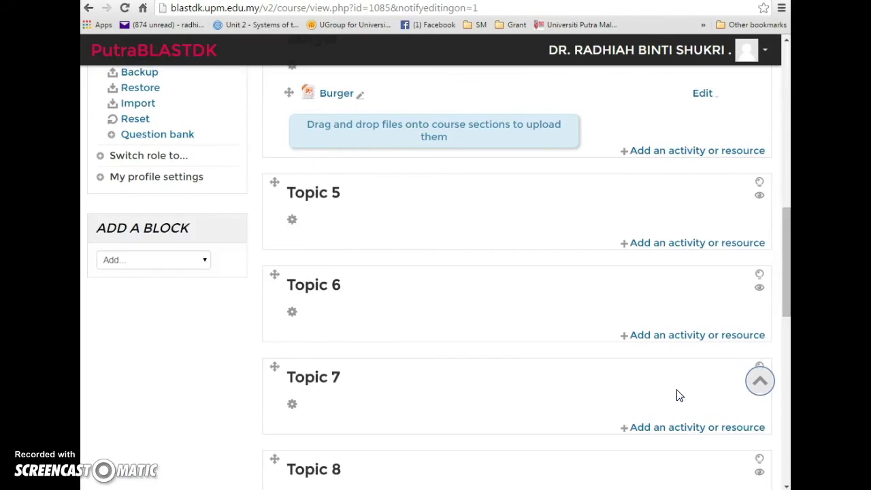
pyautogui.scroll(1, 677, 395)
pyautogui.scroll(-2, 678, 395)
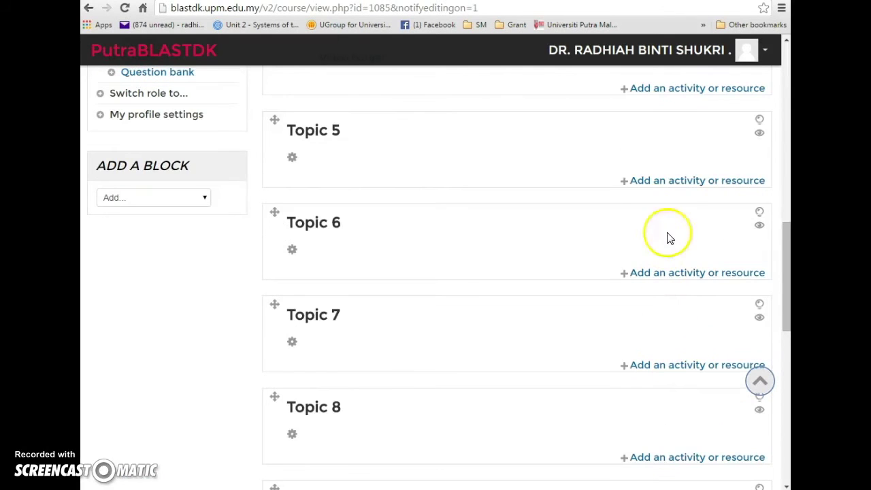
pyautogui.click(669, 180)
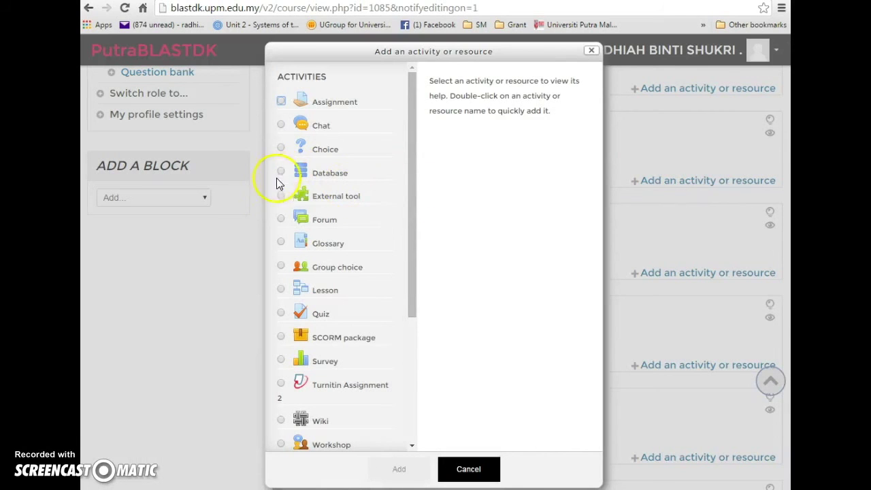
pyautogui.click(282, 198)
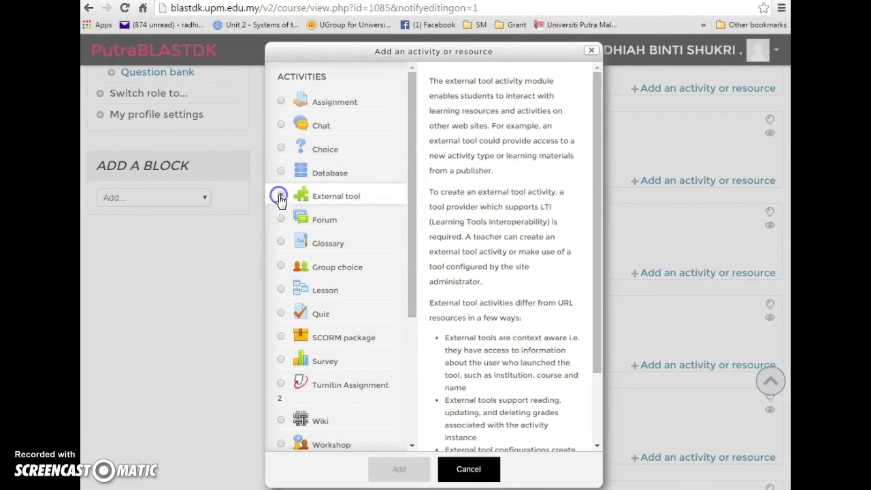
pyautogui.click(395, 471)
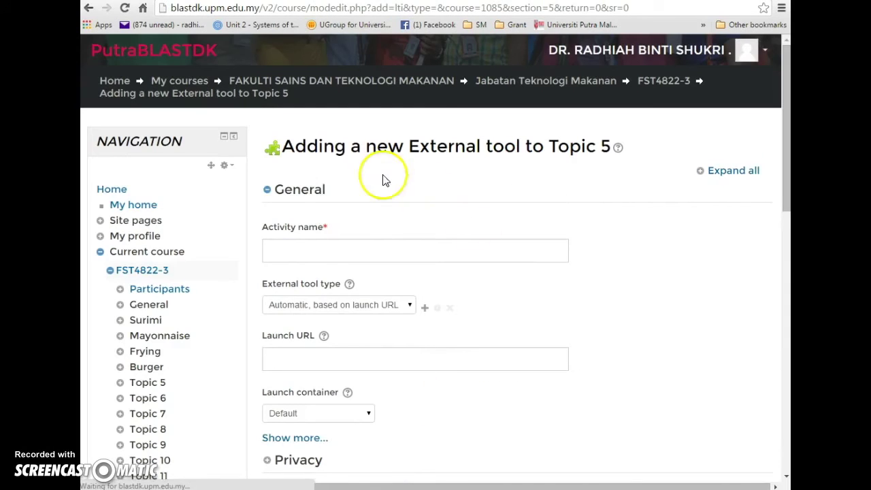
# Name the activity "Padlet" and expand its additional general settings
pyautogui.click(323, 252)
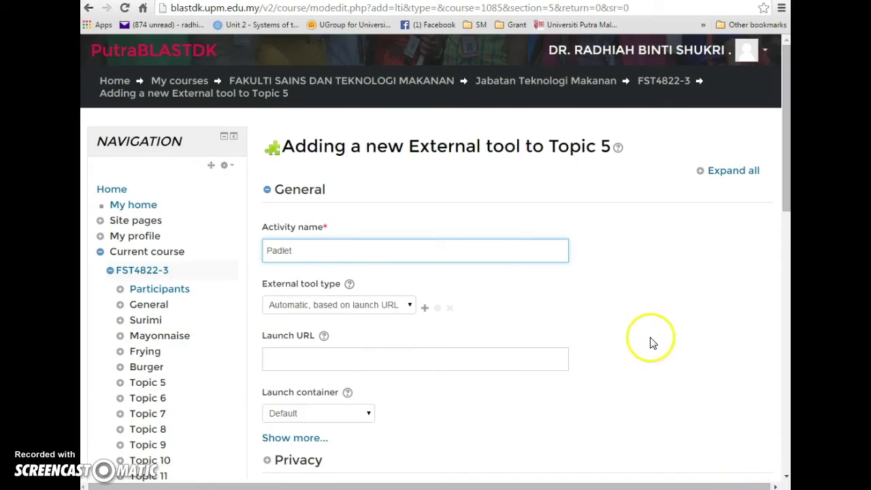
pyautogui.scroll(-2, 647, 328)
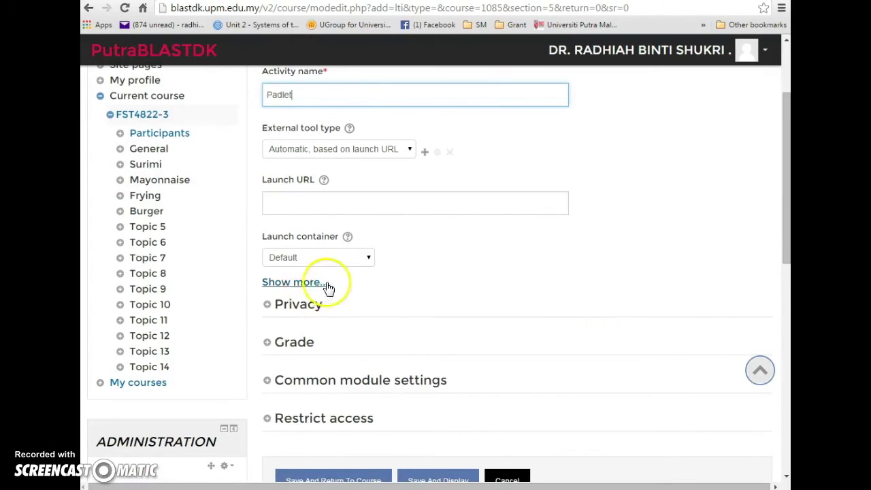
pyautogui.click(298, 284)
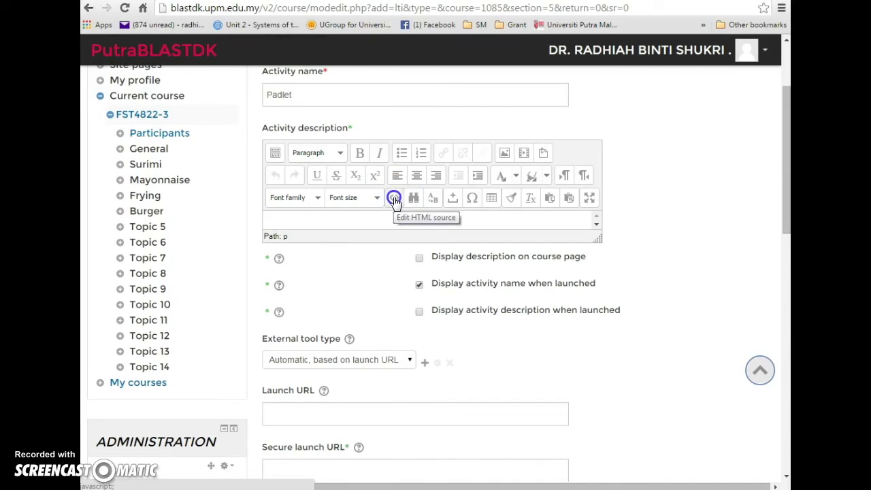
# Paste the copied padlet embed code into the HTML source of the activity description and update it
pyautogui.click(245, 144)
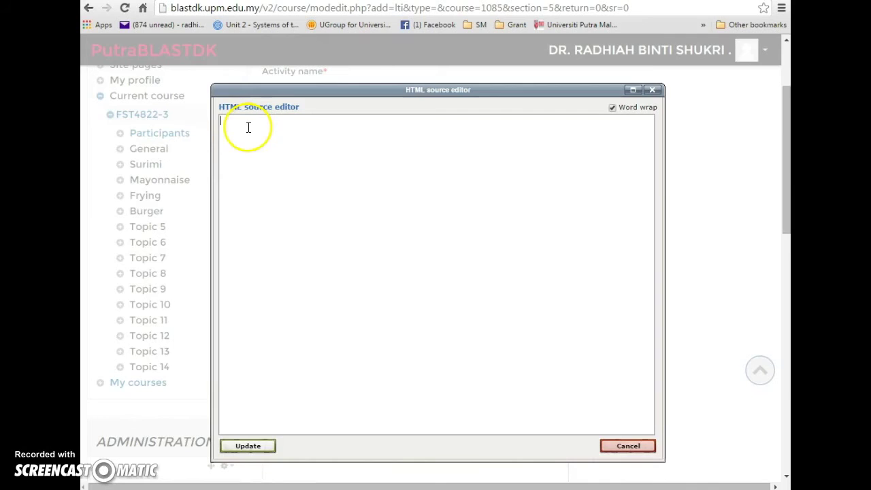
pyautogui.click(598, 0)
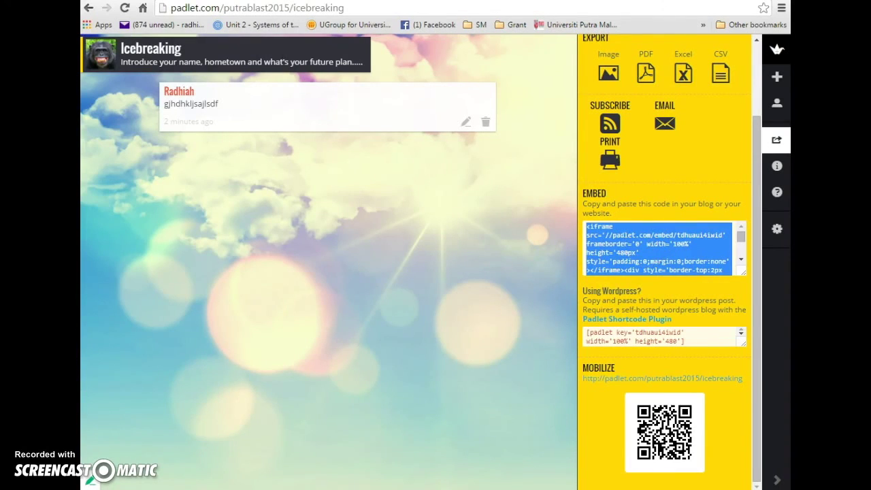
pyautogui.hotkey('ctrl', 'Tab')
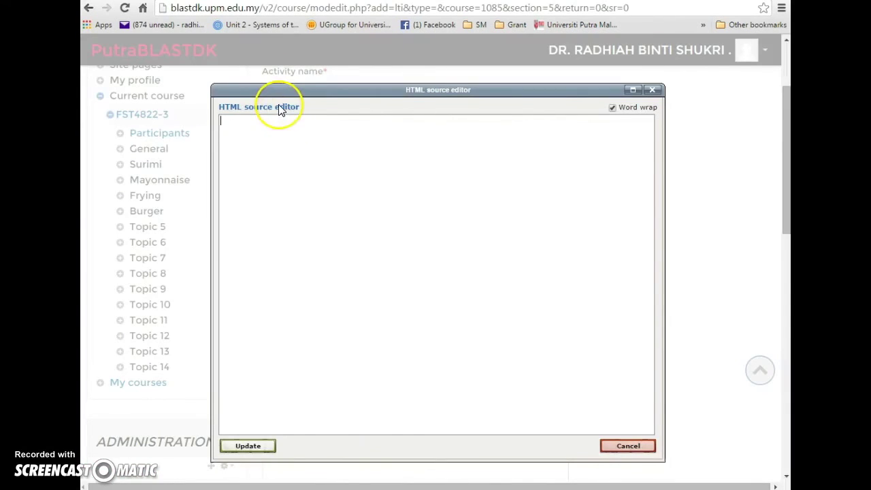
pyautogui.hotkey('ctrl', 'v')
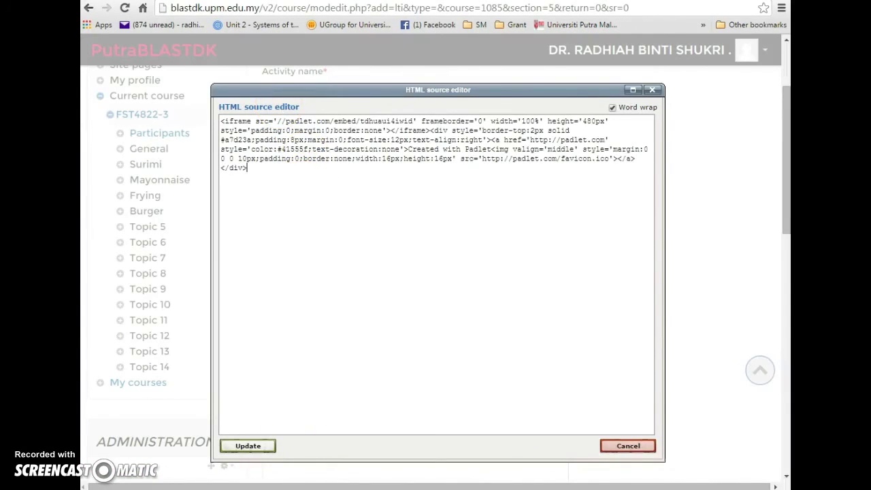
pyautogui.click(248, 448)
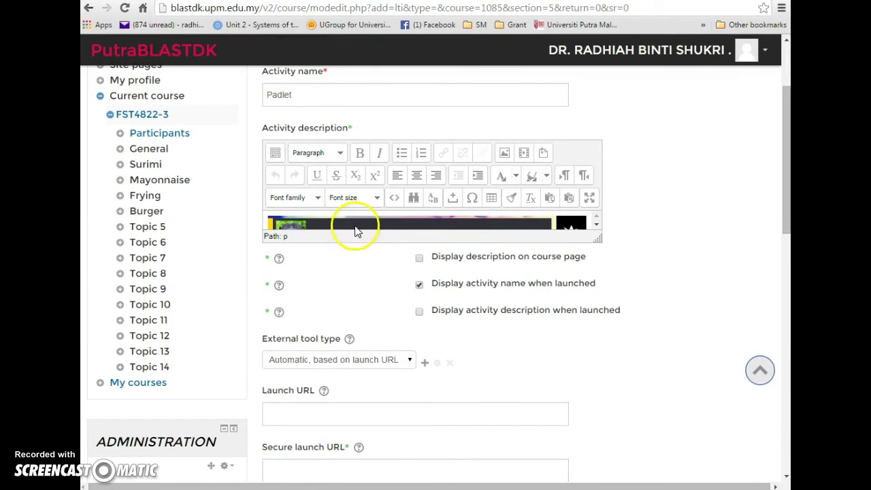
# Rename the activity "Icebreaking" and enable displaying its description on the course page
pyautogui.click(419, 260)
pyautogui.scroll(-1, 633, 265)
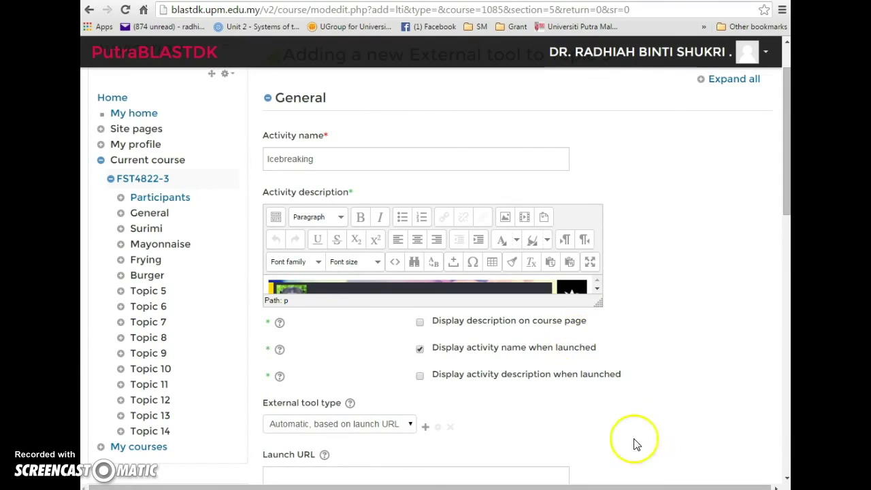
pyautogui.click(421, 324)
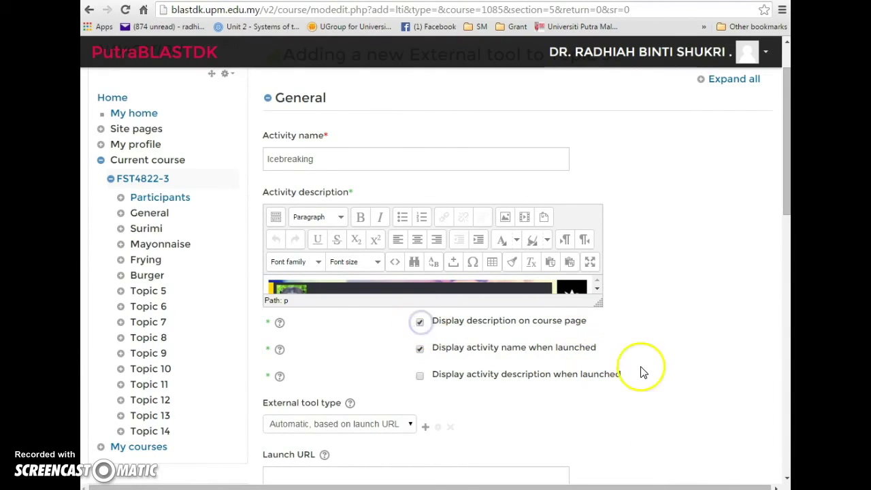
# Look through the launch container options for the external tool and keep Default
pyautogui.scroll(-3, 642, 370)
pyautogui.scroll(-1, 644, 372)
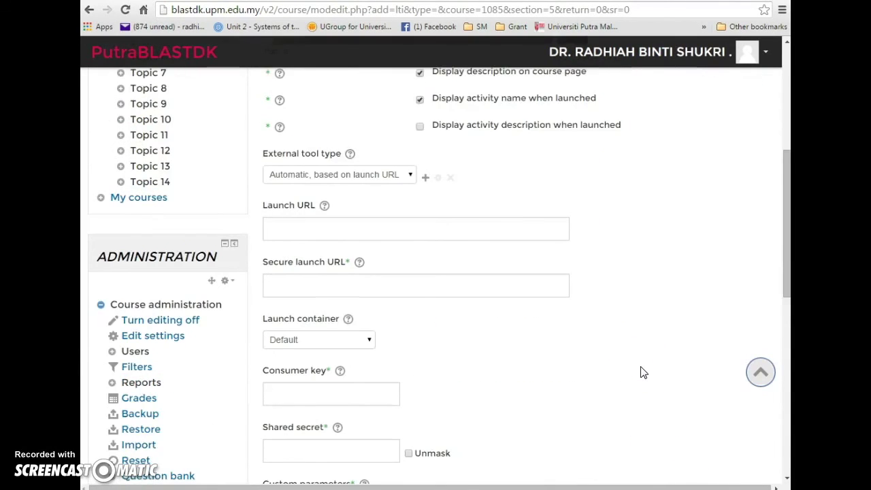
pyautogui.scroll(-1, 644, 372)
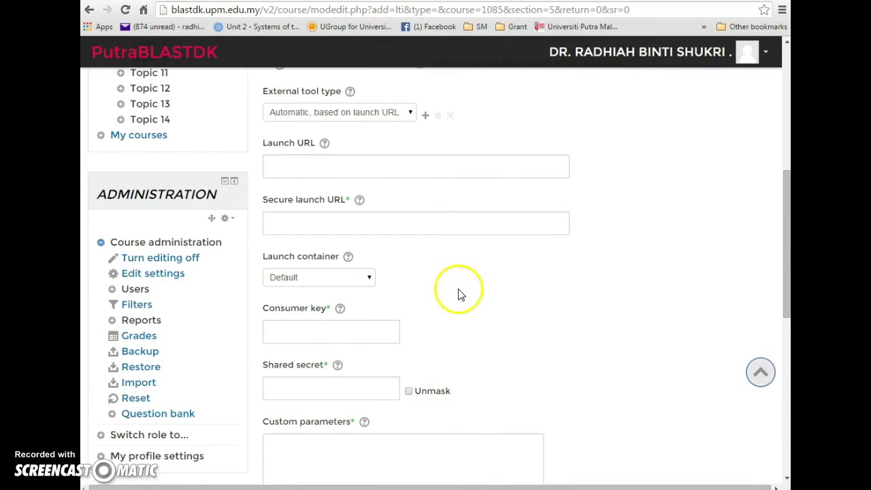
pyautogui.scroll(3, 502, 298)
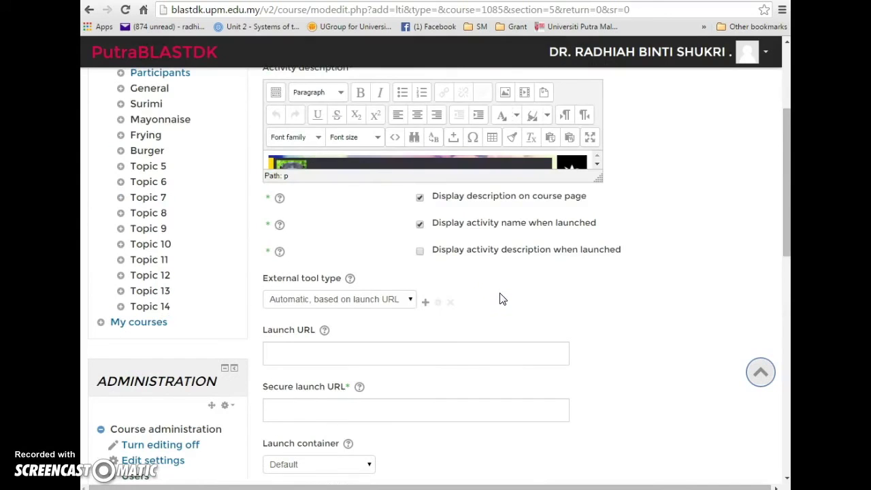
pyautogui.scroll(-3, 435, 364)
pyautogui.click(371, 279)
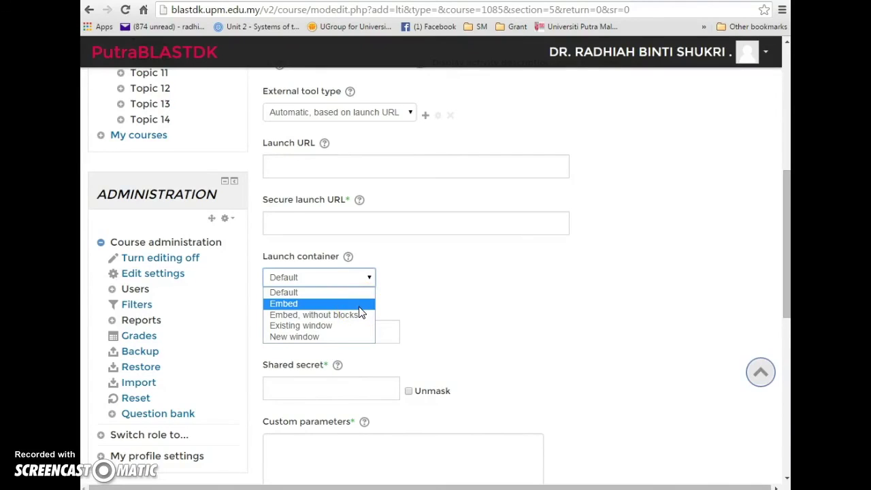
pyautogui.moveTo(361, 312); pyautogui.dragTo(342, 334)
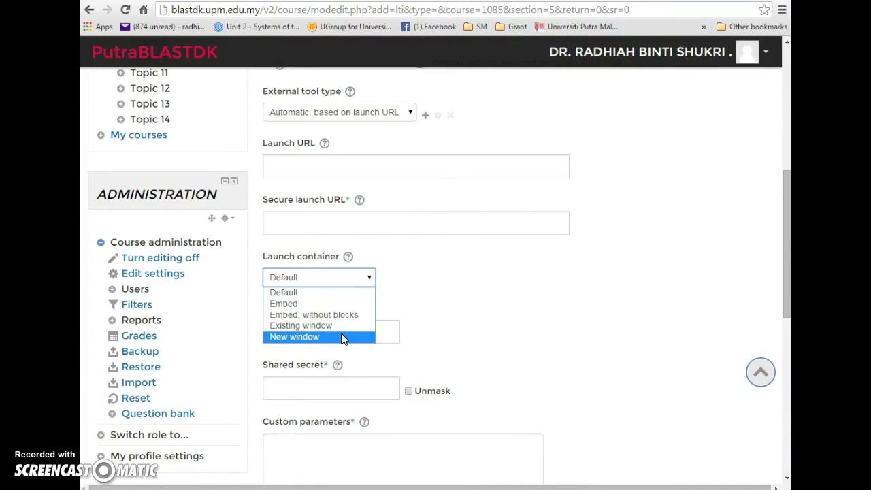
pyautogui.moveTo(341, 333); pyautogui.dragTo(365, 298)
# Review the remaining activity settings, then save the Icebreaking activity and return to the course
pyautogui.scroll(-1, 545, 318)
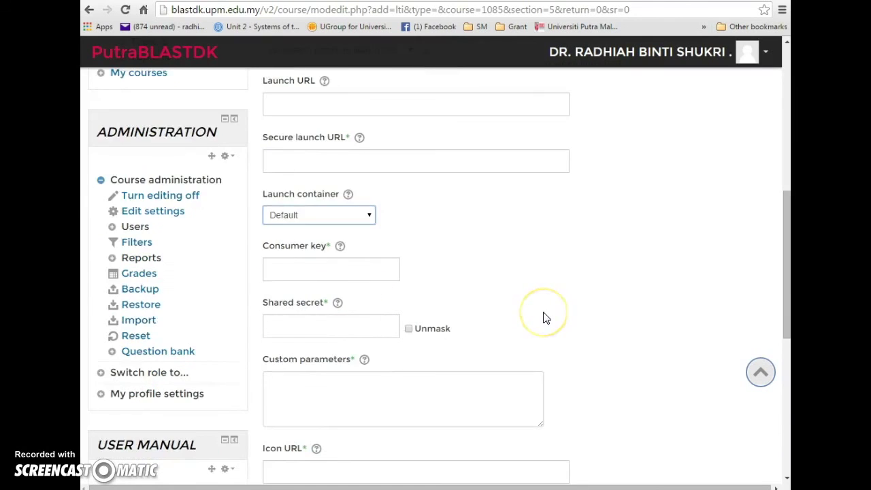
pyautogui.scroll(-2, 545, 318)
pyautogui.scroll(-3, 545, 318)
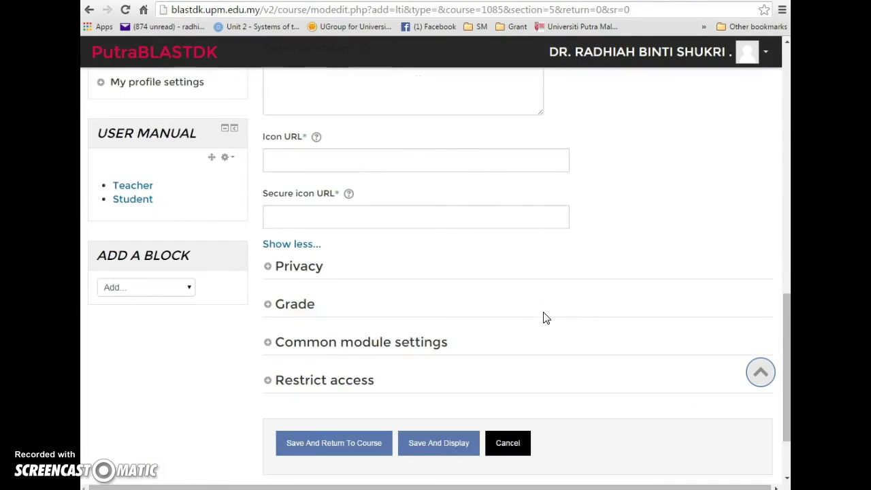
pyautogui.scroll(-1, 544, 318)
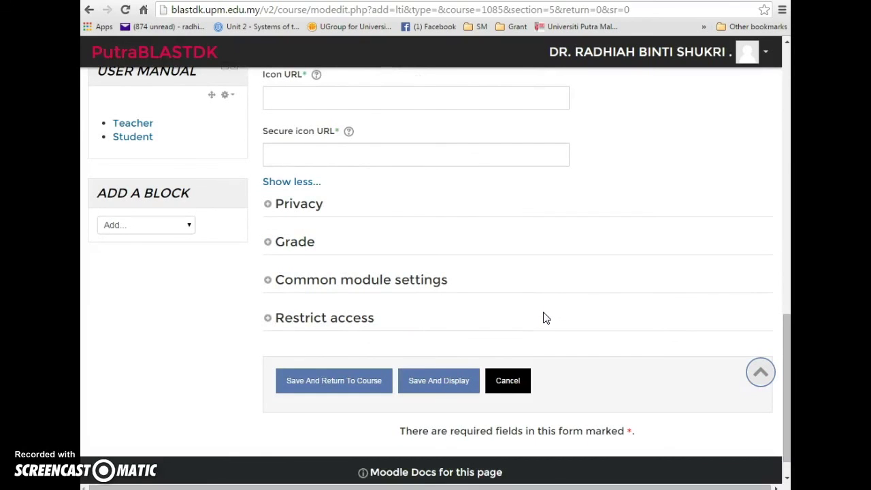
pyautogui.scroll(14, 545, 318)
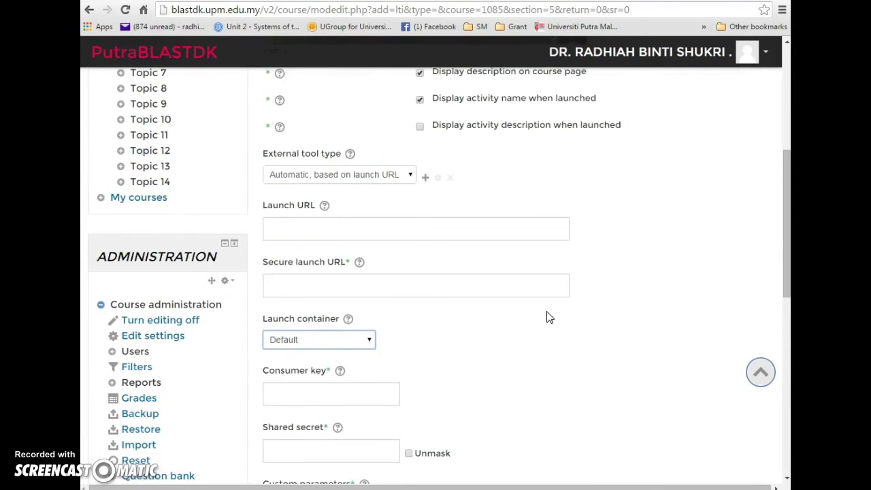
pyautogui.scroll(-1, 331, 152)
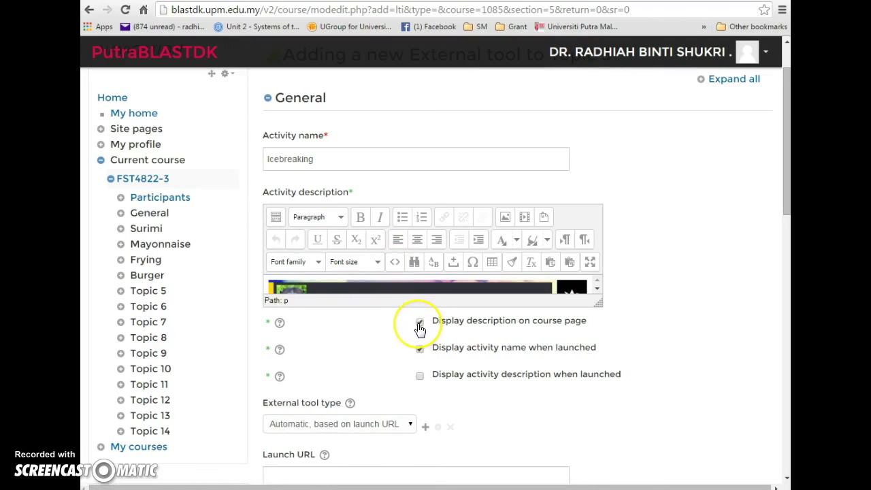
pyautogui.scroll(-15, 418, 327)
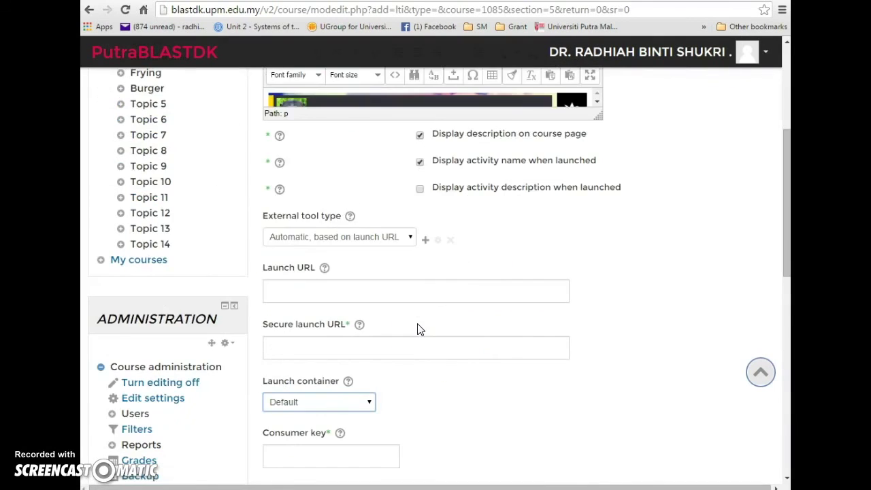
pyautogui.click(353, 364)
pyautogui.click(343, 356)
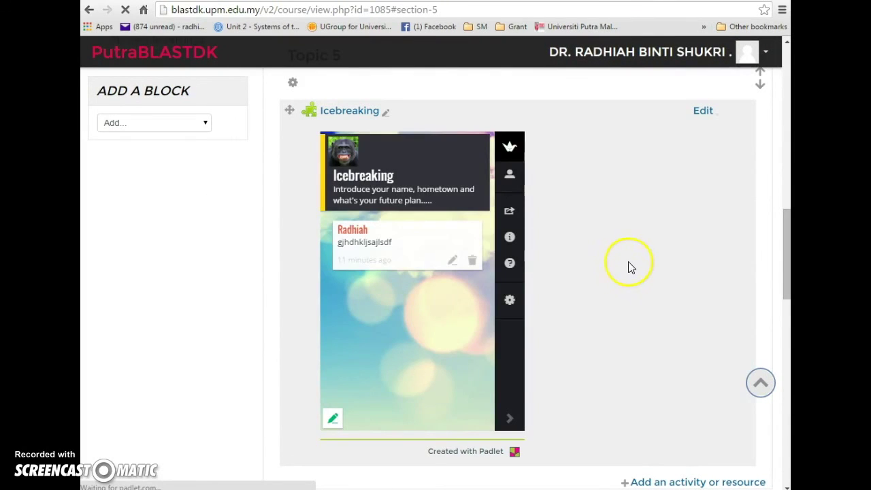
# Start a new post on the Icebreaking padlet embedded in Topic 5
pyautogui.scroll(-1, 630, 268)
pyautogui.scroll(1, 629, 267)
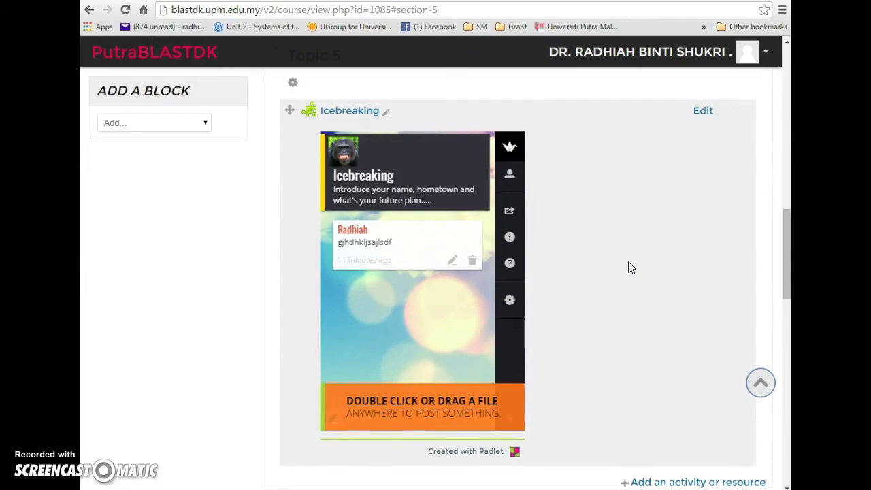
pyautogui.click(568, 279)
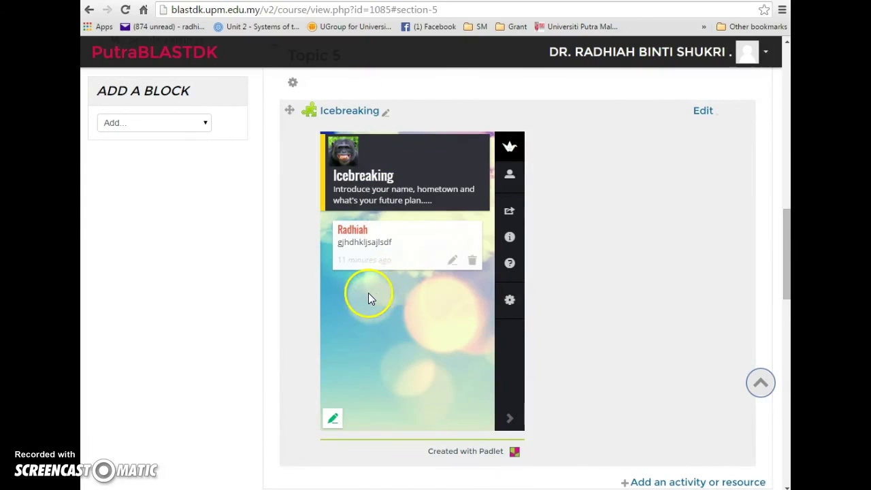
pyautogui.doubleClick(366, 293)
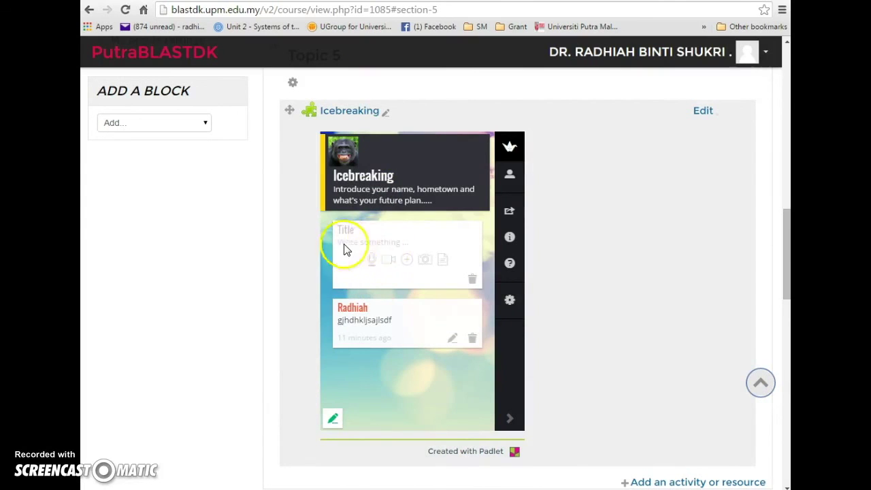